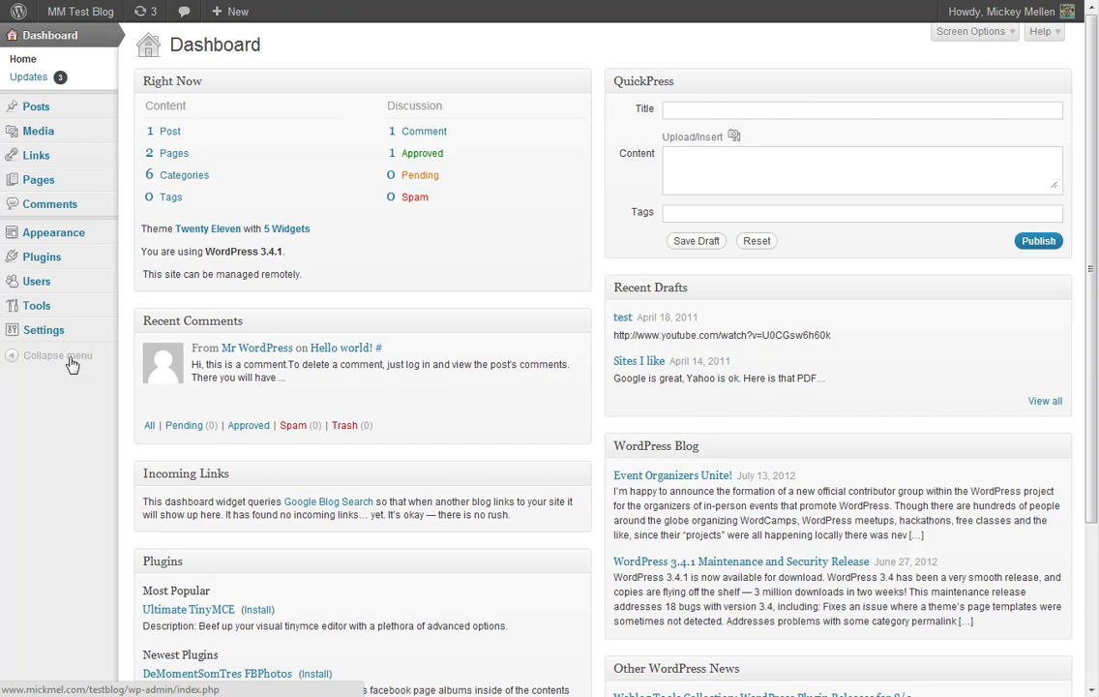
# - Open the Installed Plugins list from the Plugins menu in the admin sidebar
pyautogui.moveTo(56, 261)
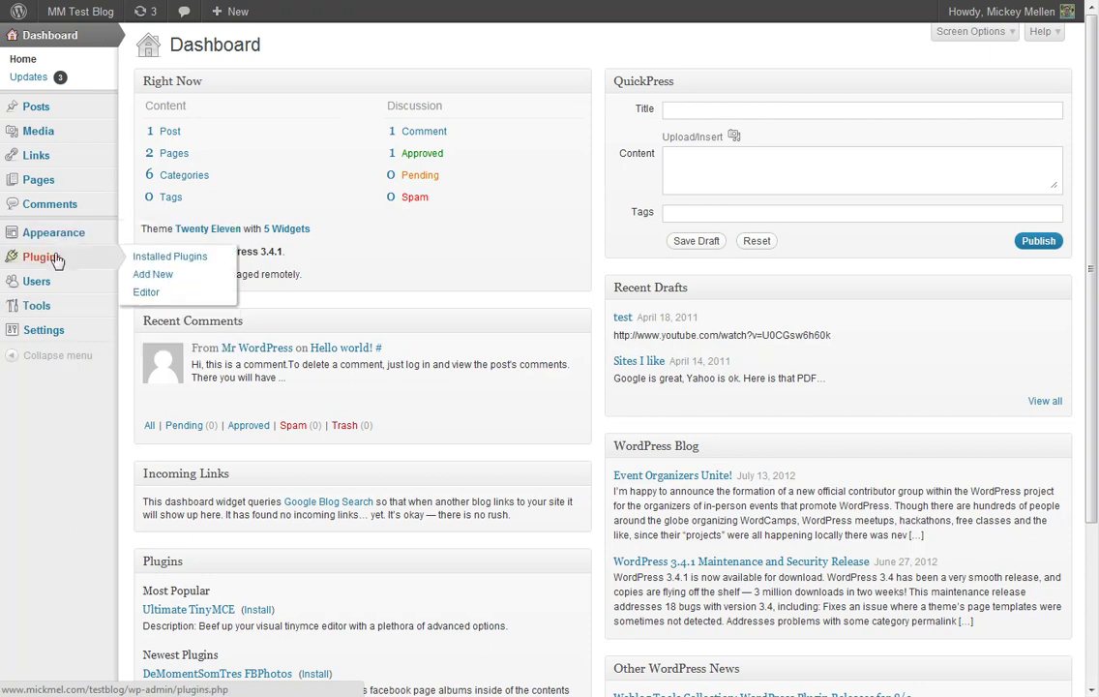
pyautogui.click(163, 261)
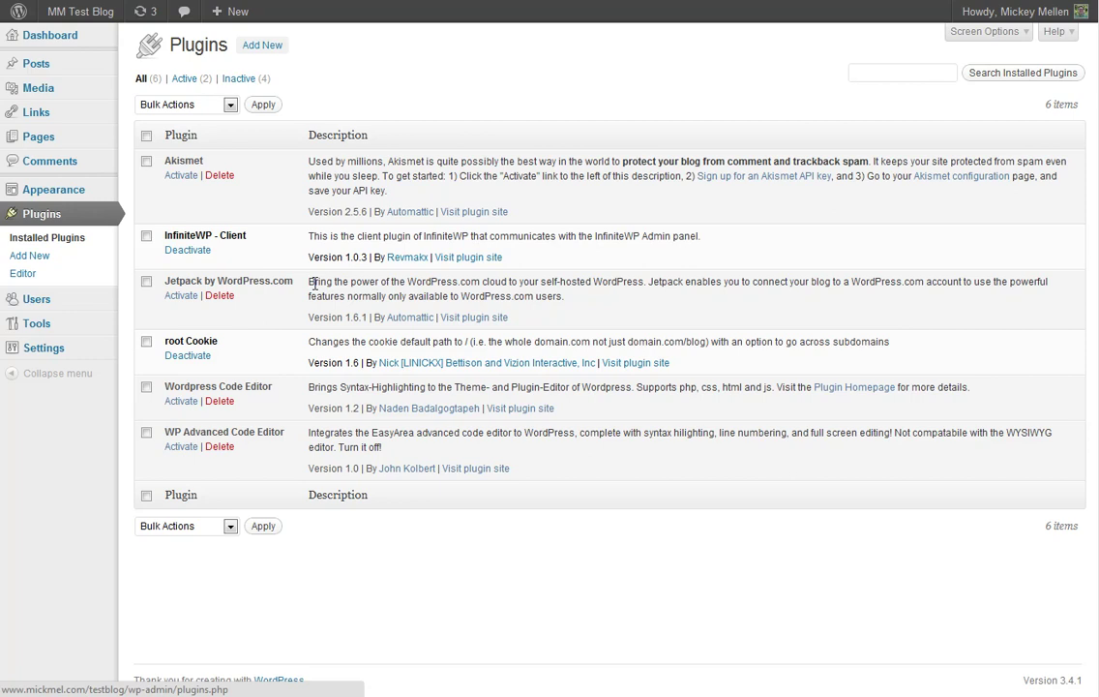
# - Activate Jetpack by WordPress.com from the Installed Plugins list
pyautogui.moveTo(405, 282); pyautogui.dragTo(481, 281)
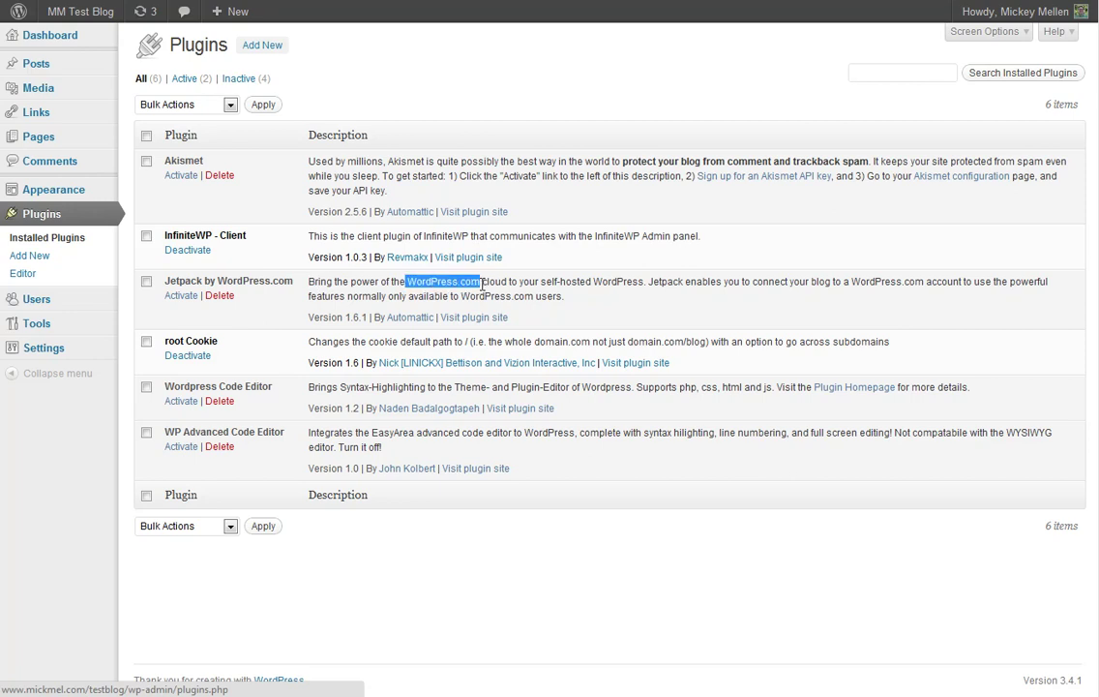
pyautogui.click(459, 281)
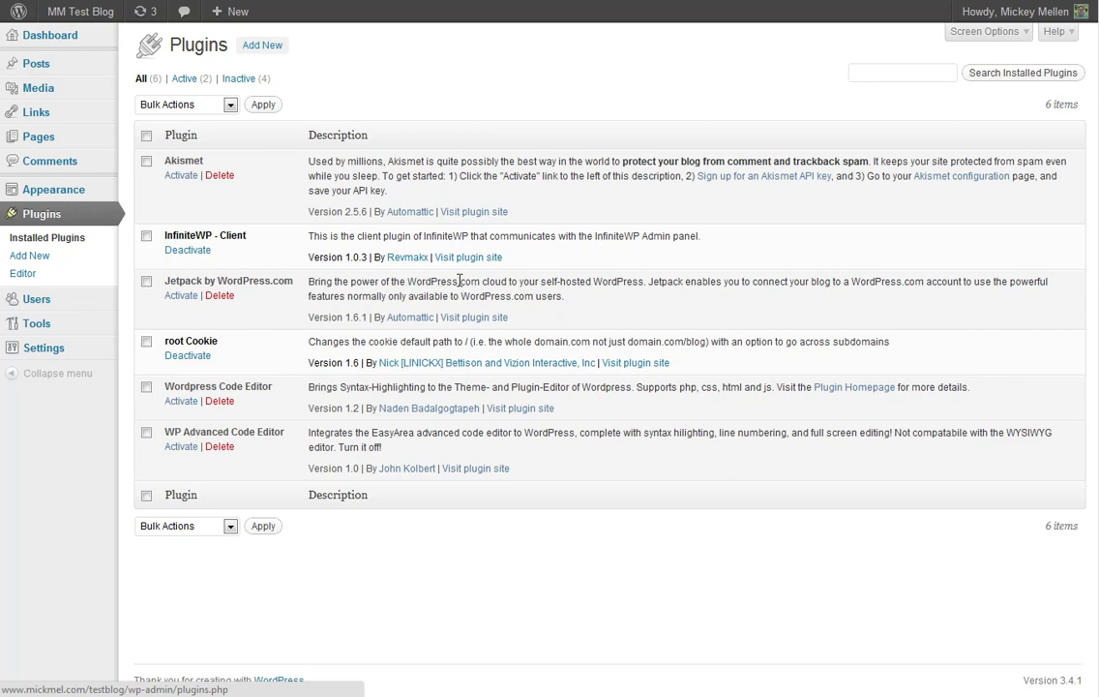
pyautogui.doubleClick(410, 280)
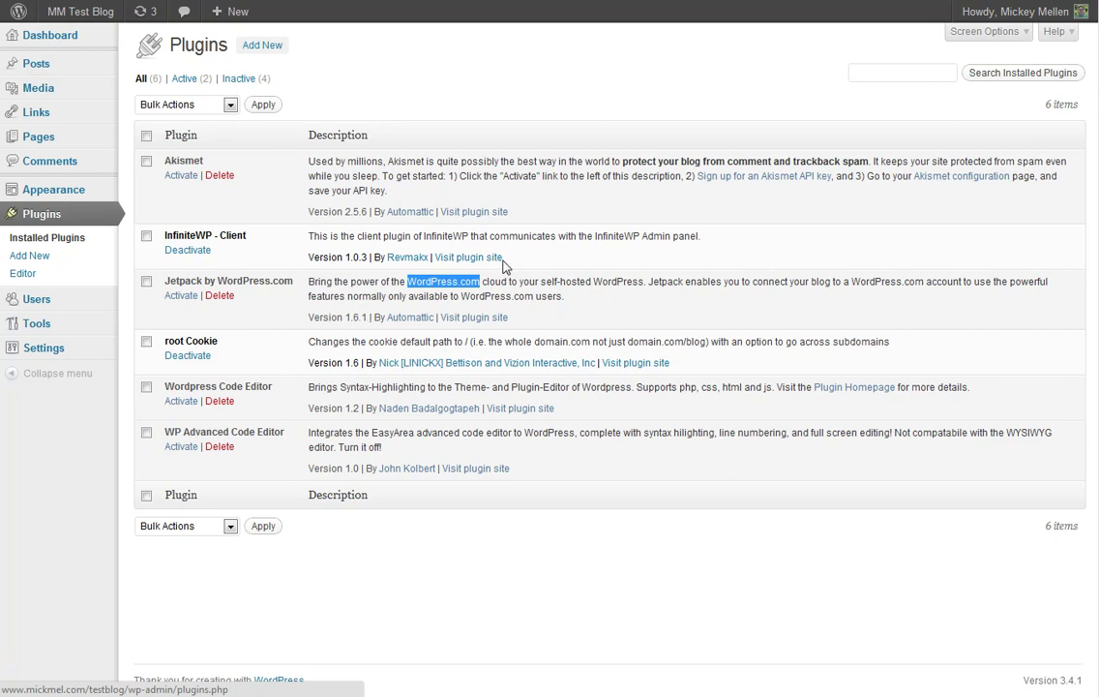
pyautogui.click(700, 285)
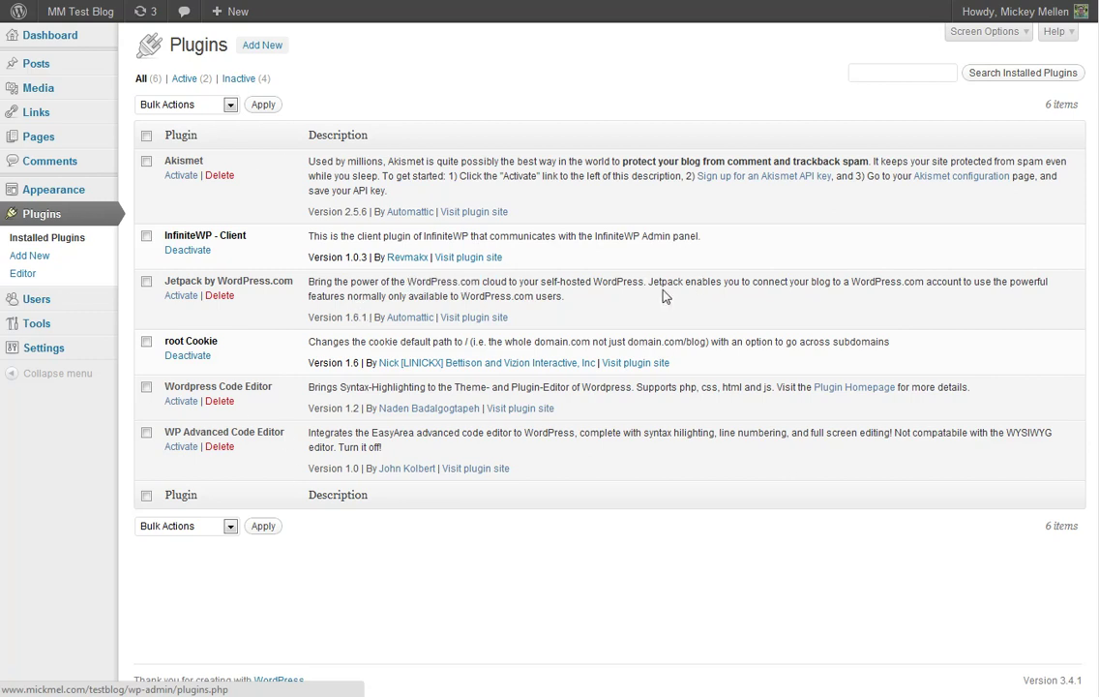
pyautogui.click(182, 297)
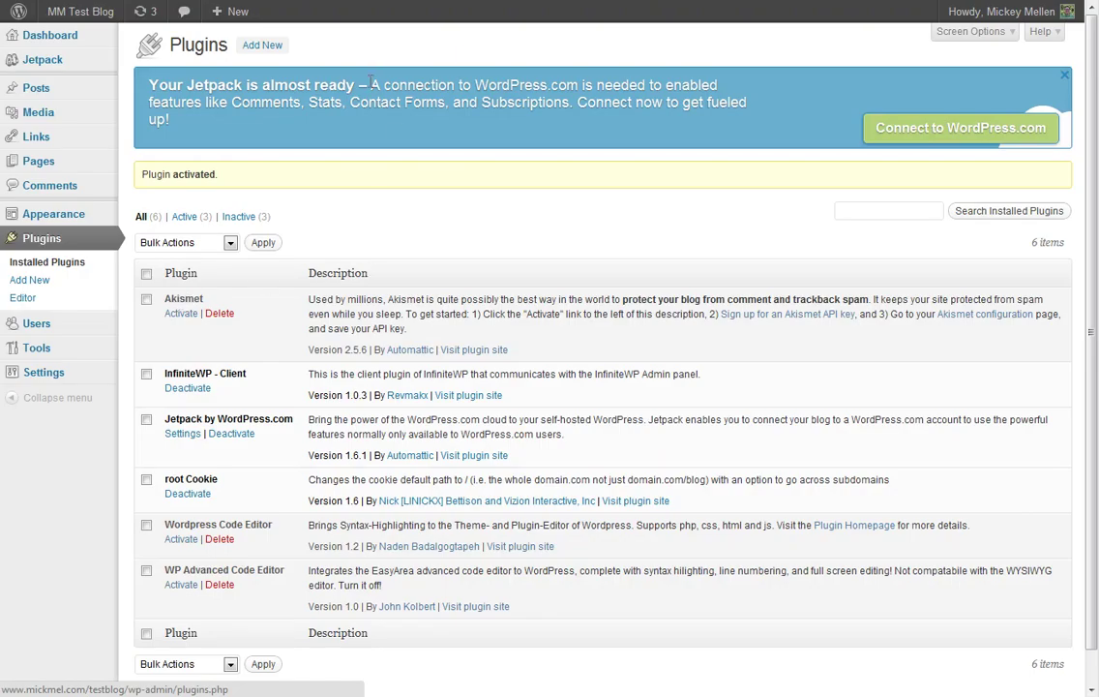
# - Start the WordPress.com connection from the 'Your Jetpack is almost ready' banner
pyautogui.moveTo(372, 84); pyautogui.dragTo(581, 93)
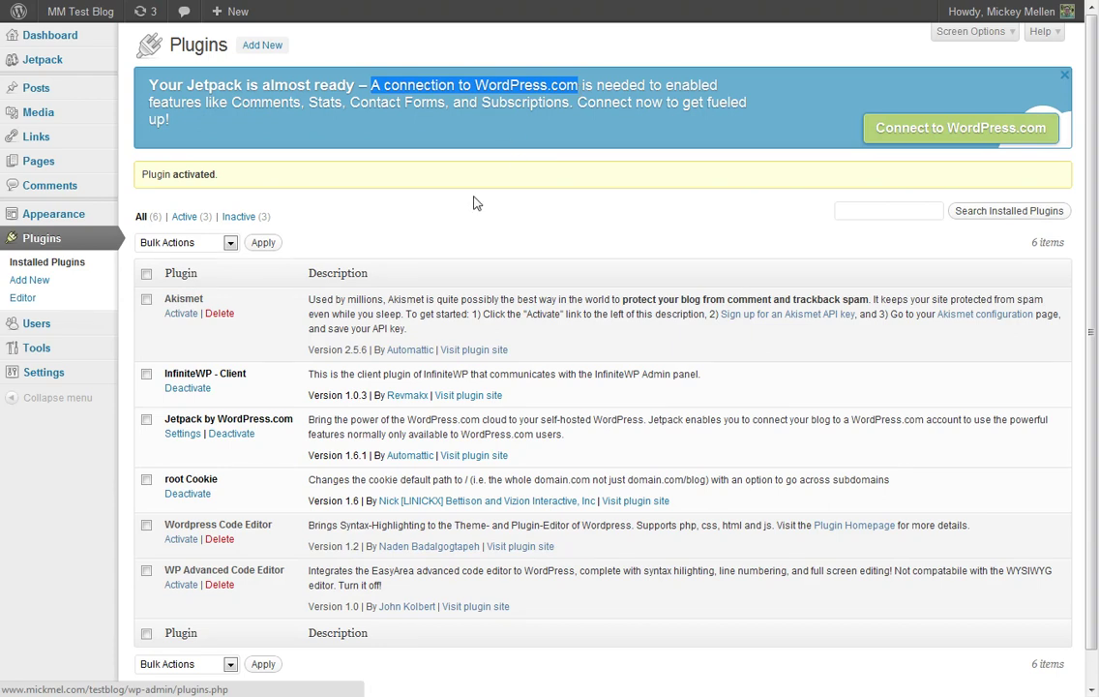
pyautogui.click(498, 107)
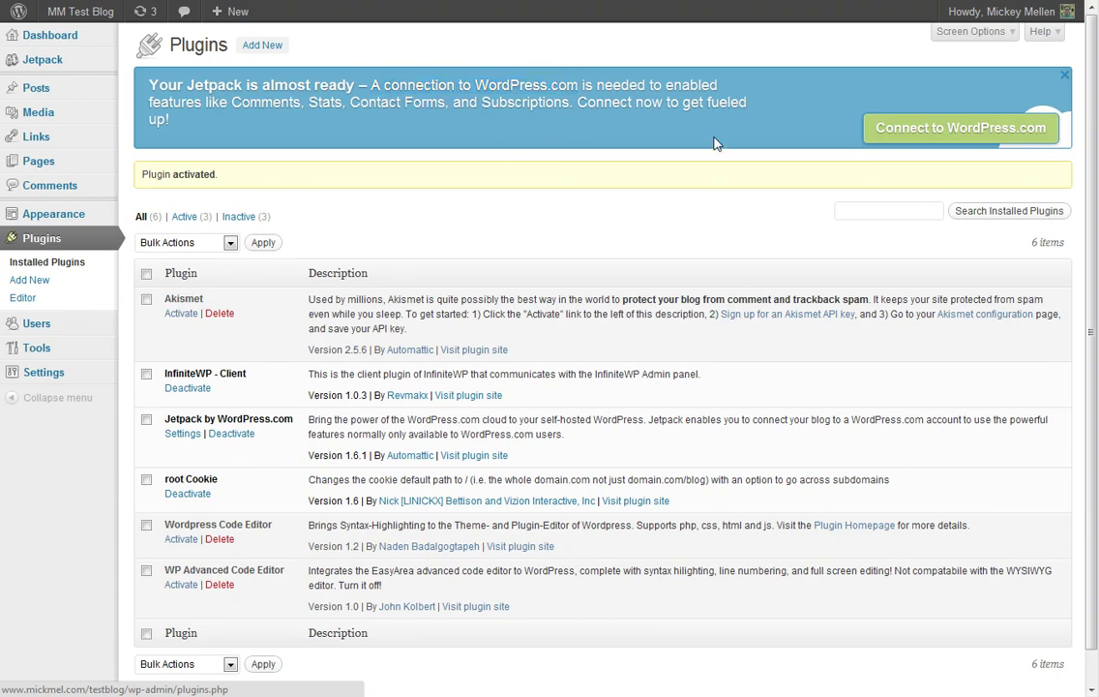
pyautogui.click(937, 142)
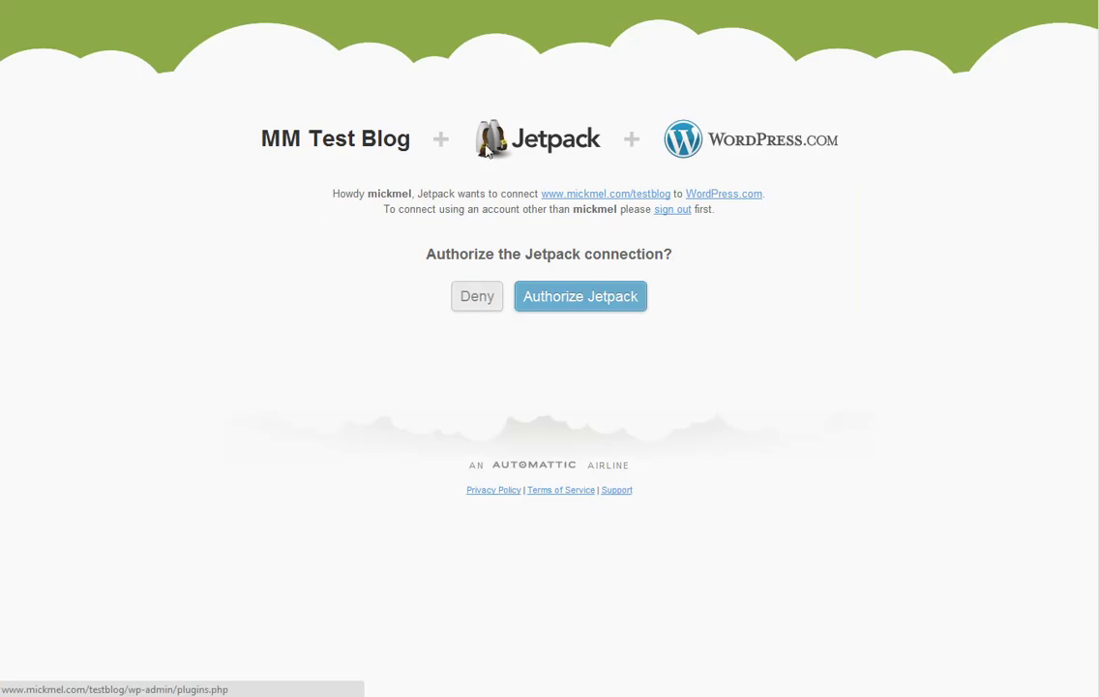
# - Authorize Jetpack to link MM Test Blog with the signed-in WordPress.com account
pyautogui.moveTo(280, 138); pyautogui.dragTo(376, 139)
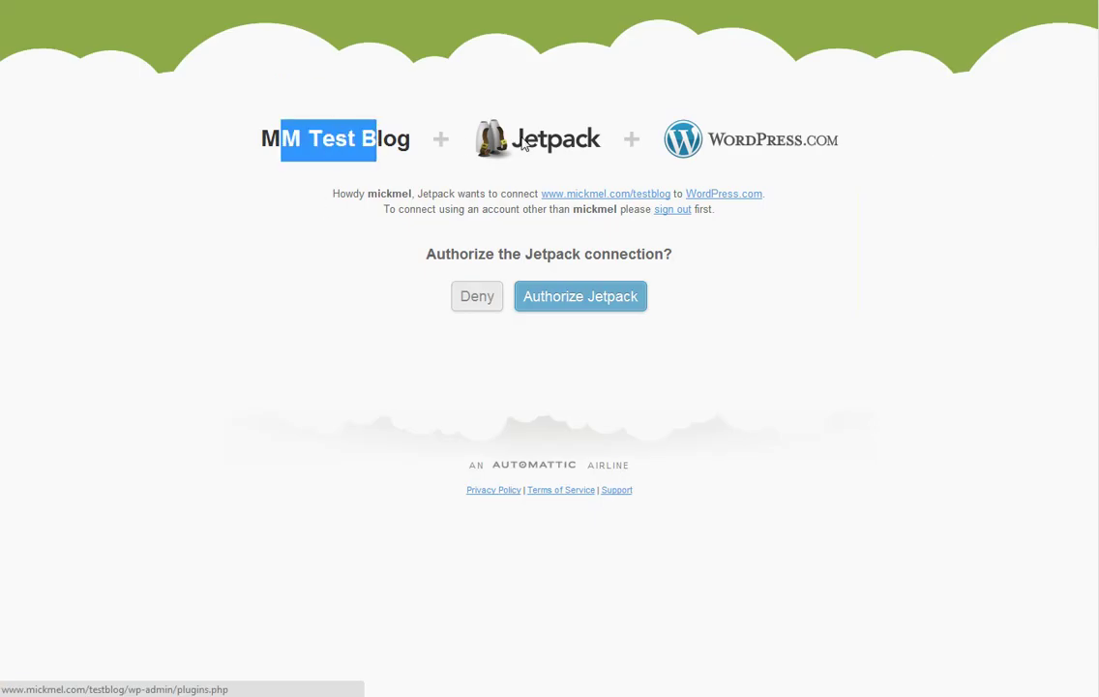
pyautogui.doubleClick(377, 194)
pyautogui.click(562, 300)
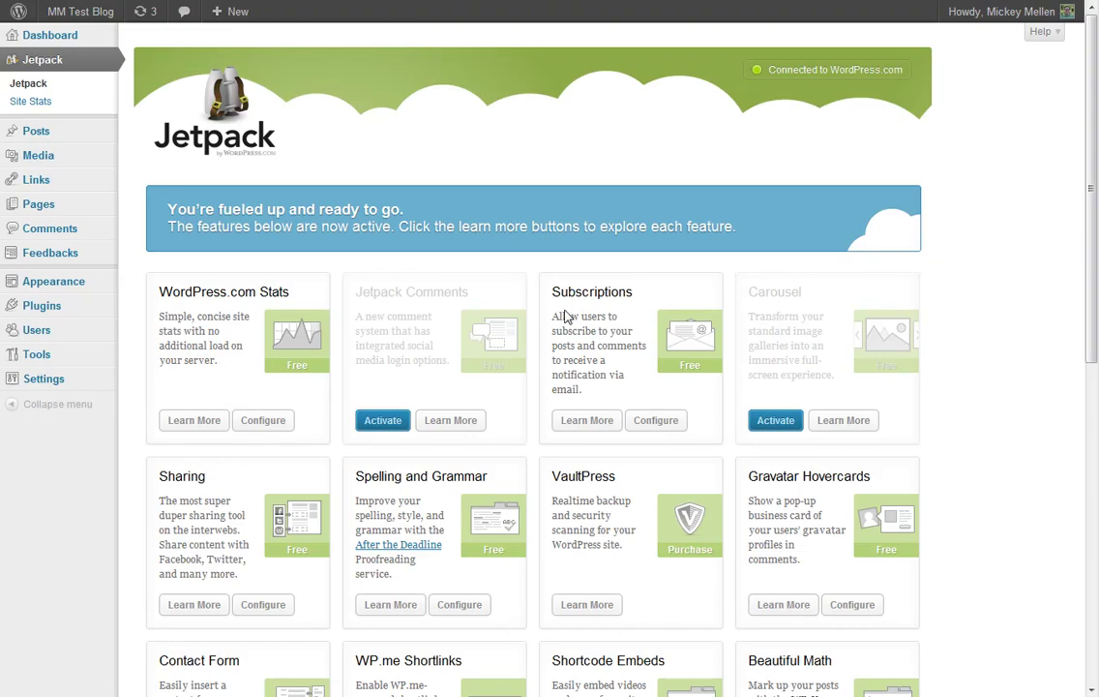
# - Browse the Jetpack features list and open the Sharing card's configuration
pyautogui.scroll(-3, 561, 312)
pyautogui.scroll(2, 566, 310)
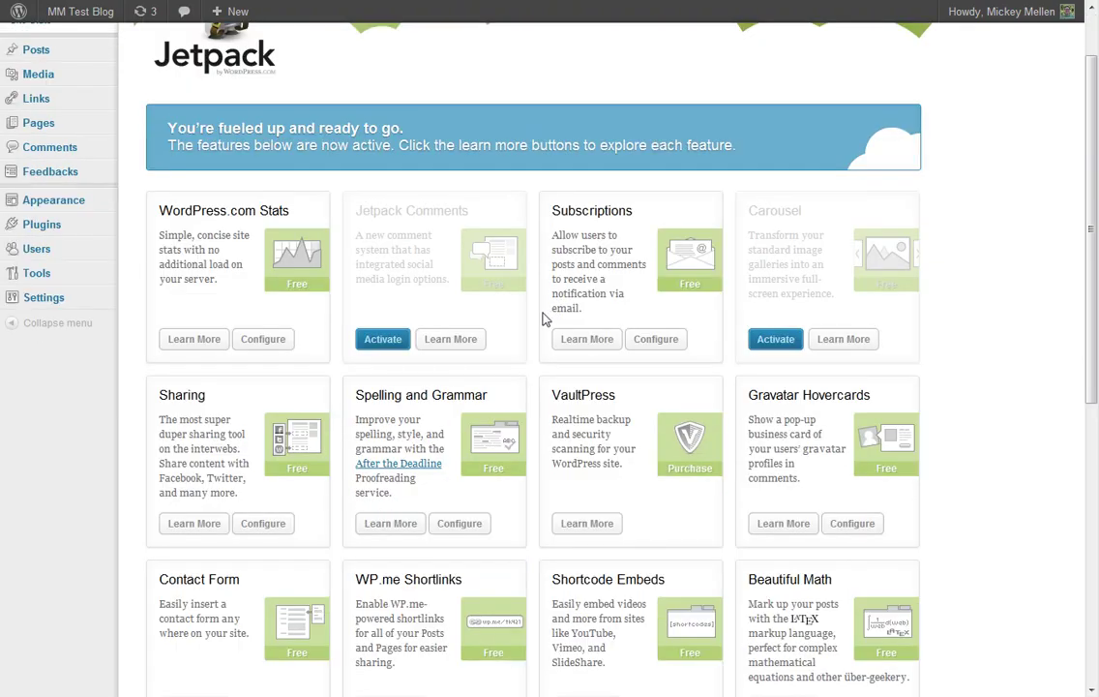
pyautogui.scroll(-1, 544, 314)
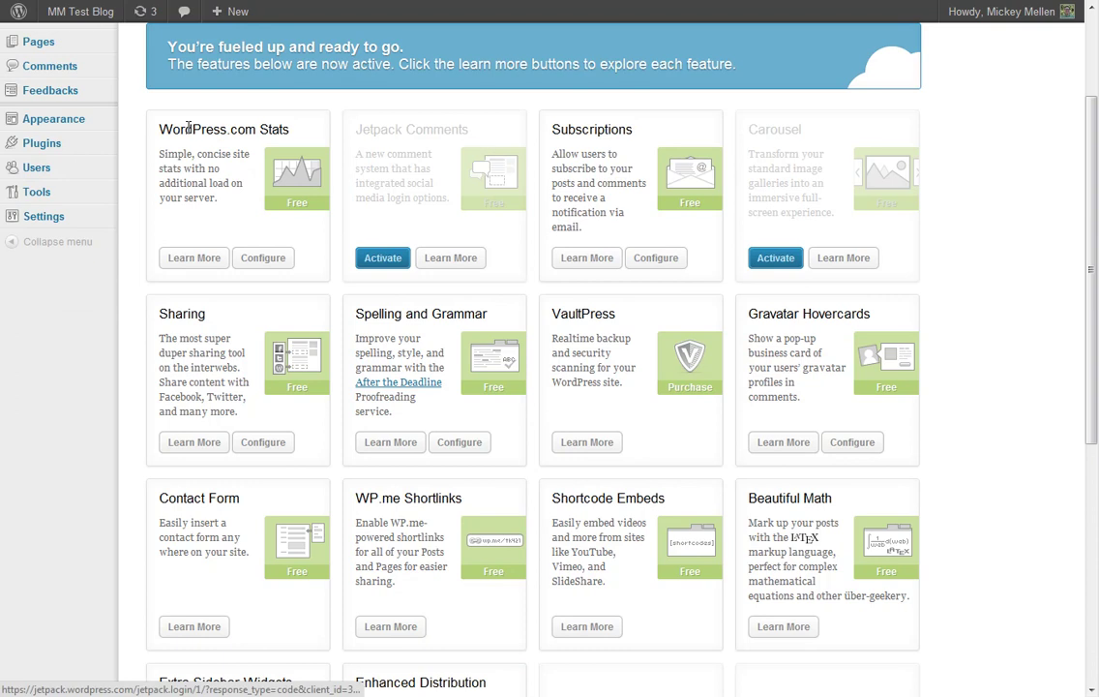
pyautogui.moveTo(187, 128); pyautogui.dragTo(282, 120)
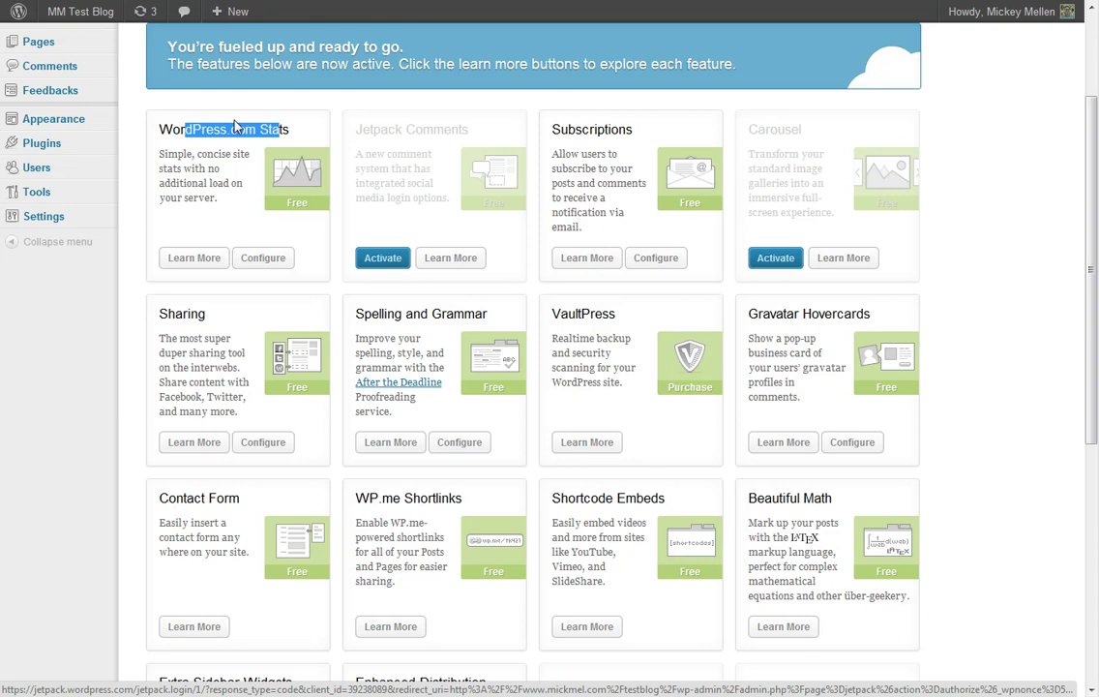
pyautogui.click(184, 152)
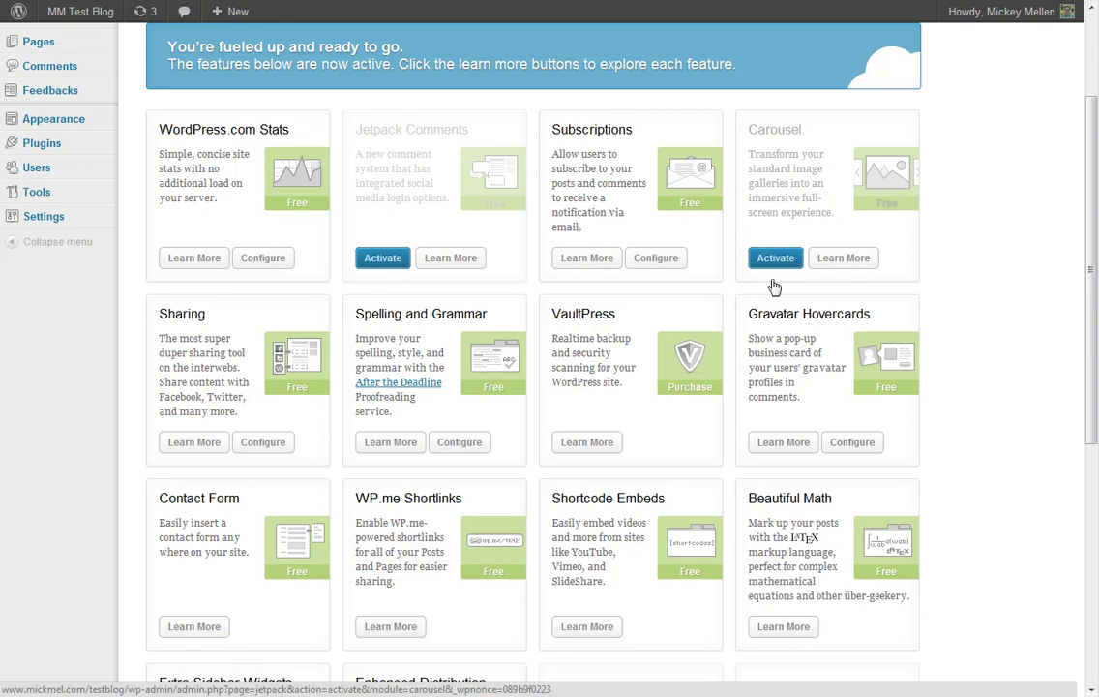
pyautogui.click(776, 258)
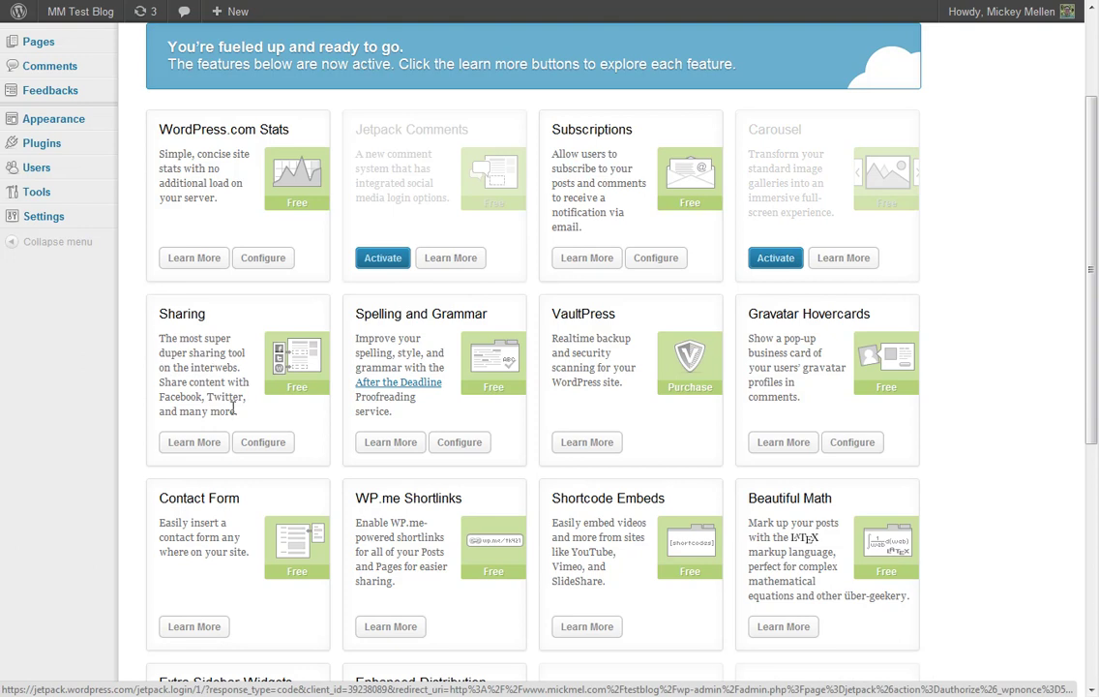
pyautogui.click(265, 445)
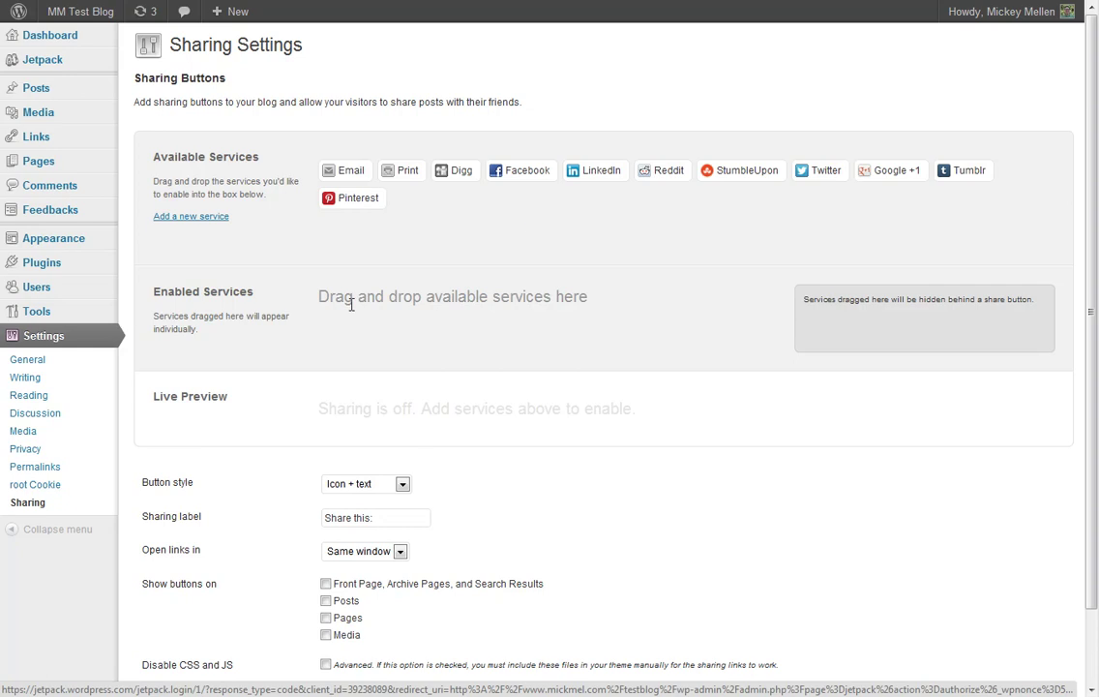
# - Enable Facebook, Twitter, Google +1 and Pinterest as sharing services
pyautogui.moveTo(523, 171); pyautogui.dragTo(355, 336)
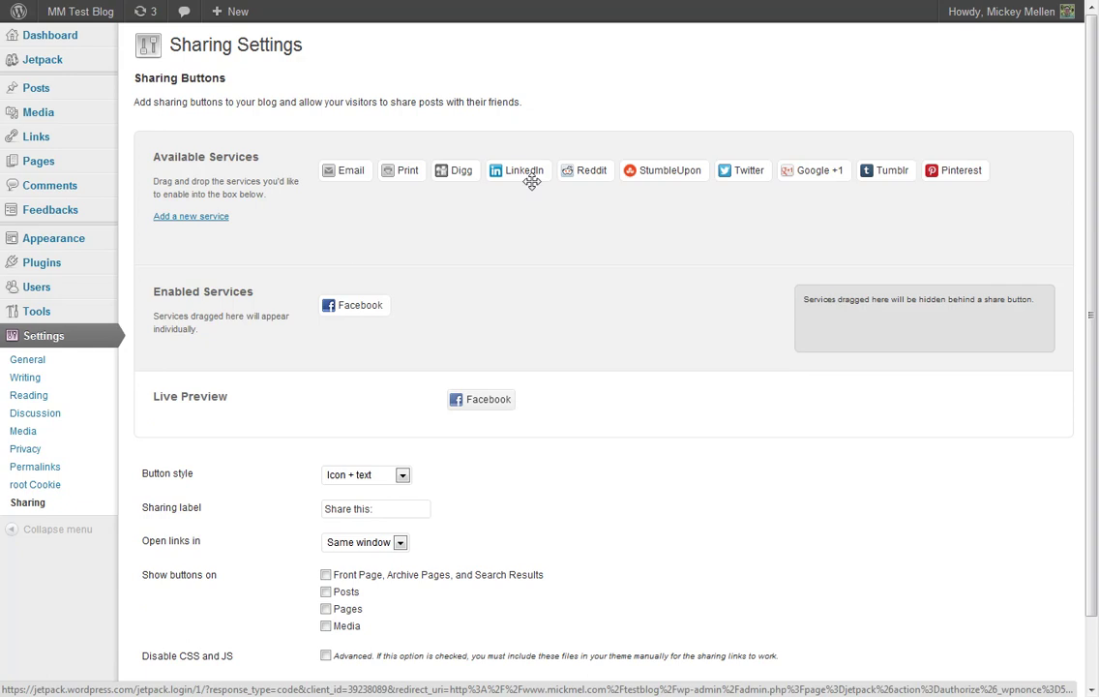
pyautogui.moveTo(749, 170); pyautogui.dragTo(440, 302)
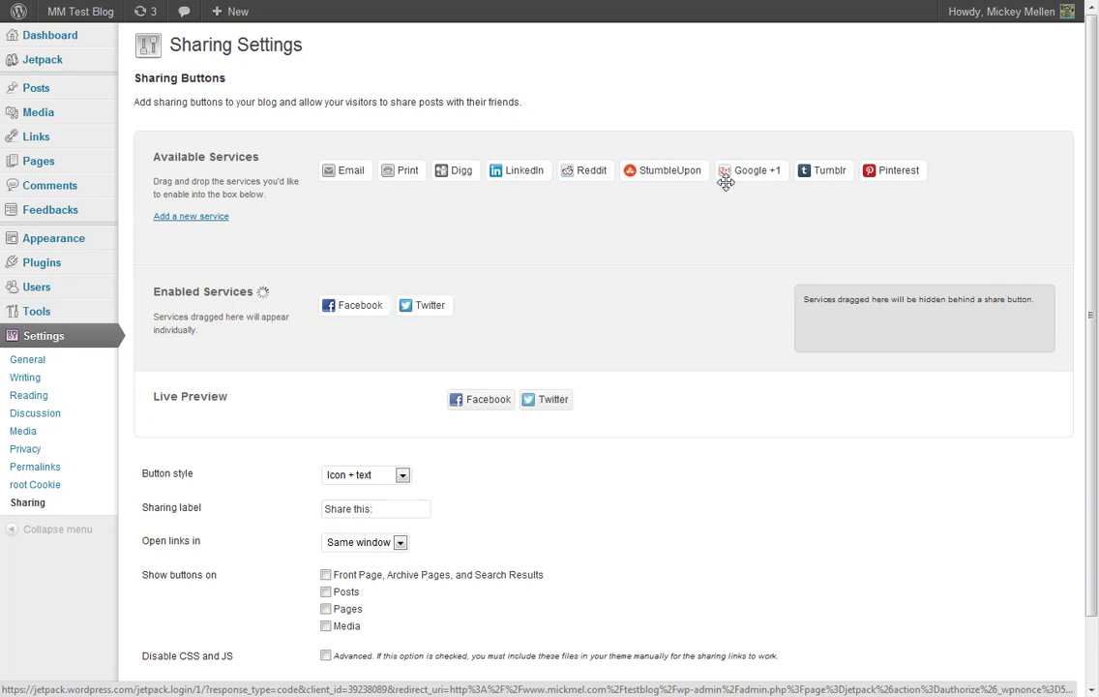
pyautogui.moveTo(743, 167); pyautogui.dragTo(500, 310)
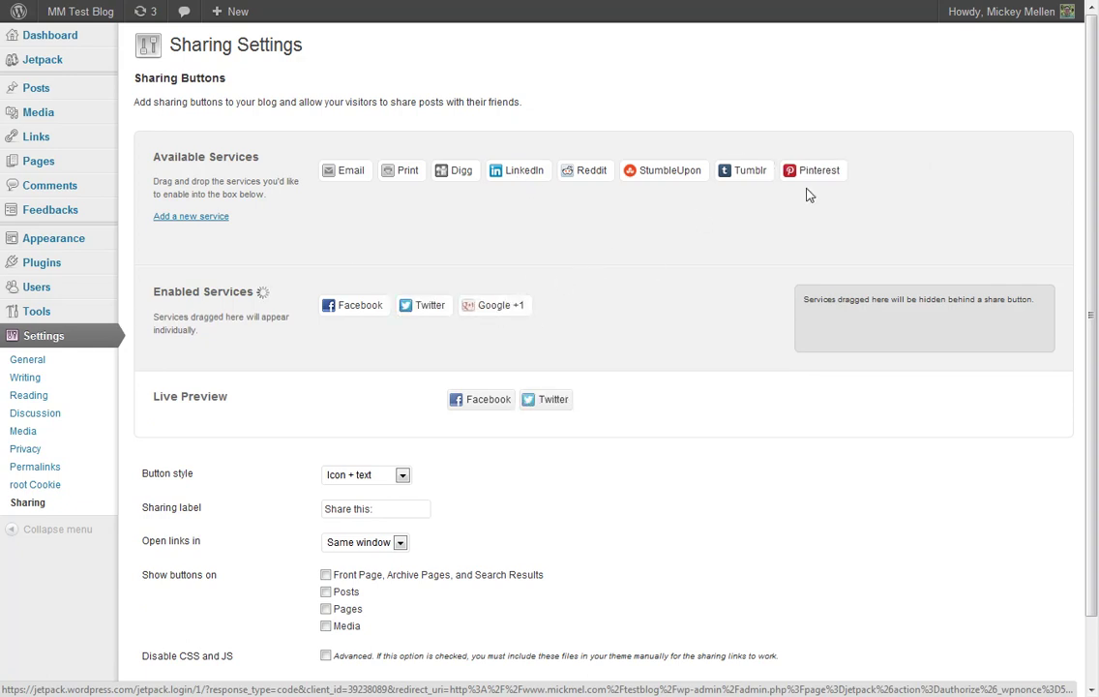
pyautogui.moveTo(800, 171); pyautogui.dragTo(578, 308)
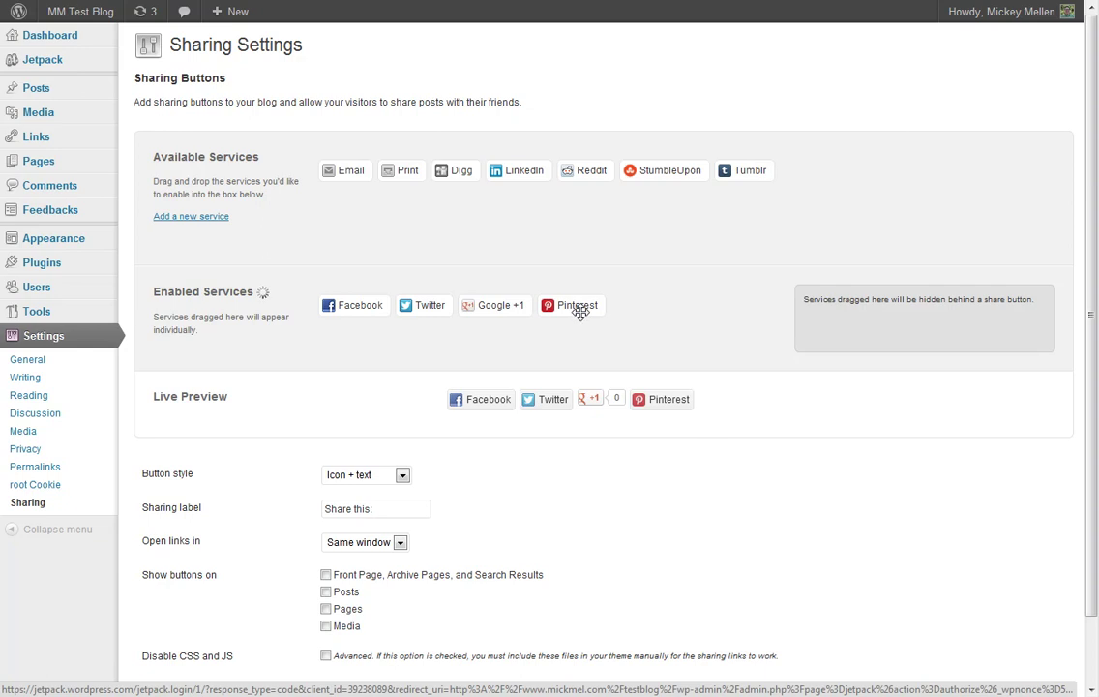
# - Save the sharing settings so the 'Share this:' buttons appear on posts
pyautogui.scroll(-2, 714, 422)
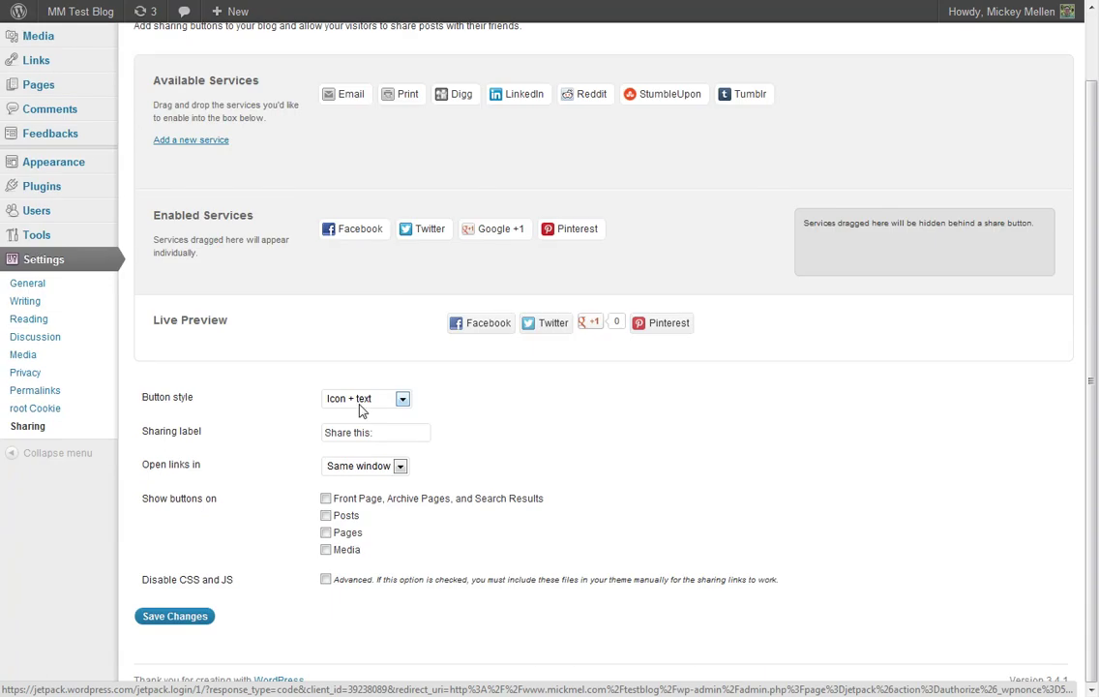
pyautogui.moveTo(425, 433); pyautogui.dragTo(290, 442)
pyautogui.click(484, 441)
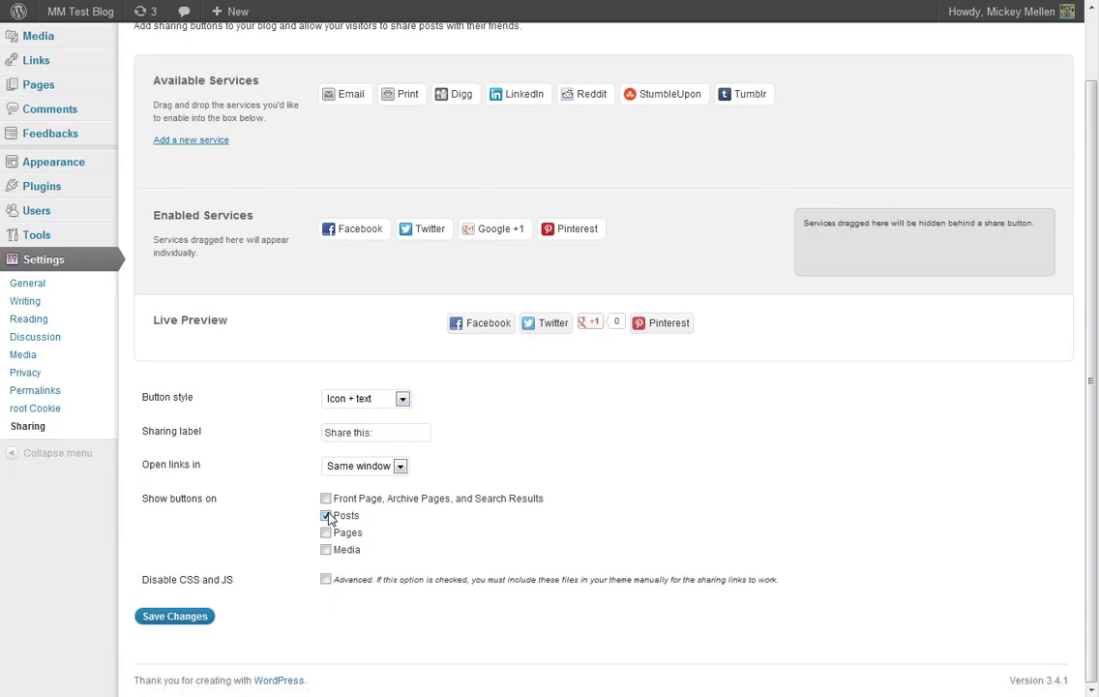
pyautogui.click(167, 622)
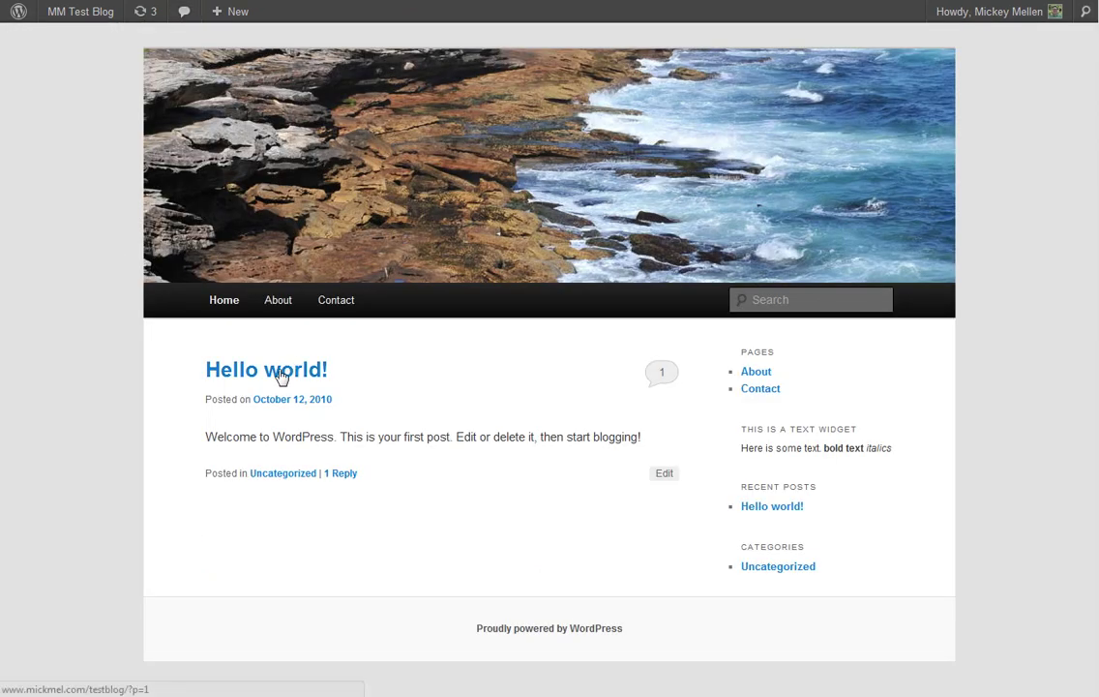
pyautogui.click(281, 376)
pyautogui.scroll(-1, 304, 437)
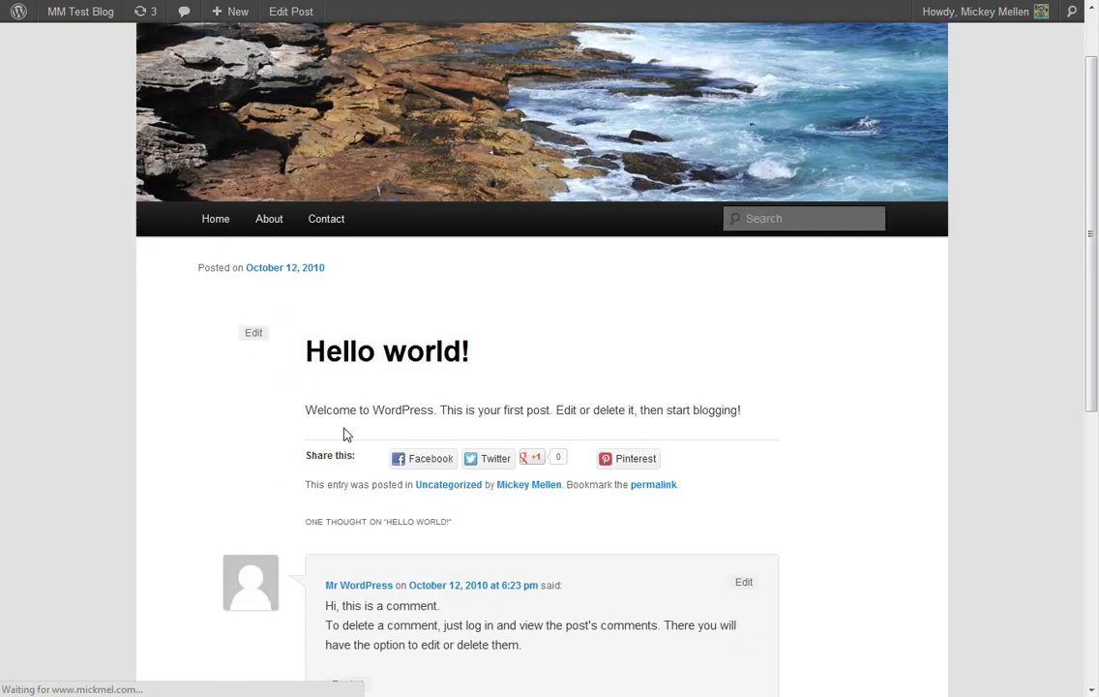
pyautogui.moveTo(326, 411); pyautogui.dragTo(768, 393)
pyautogui.click(793, 400)
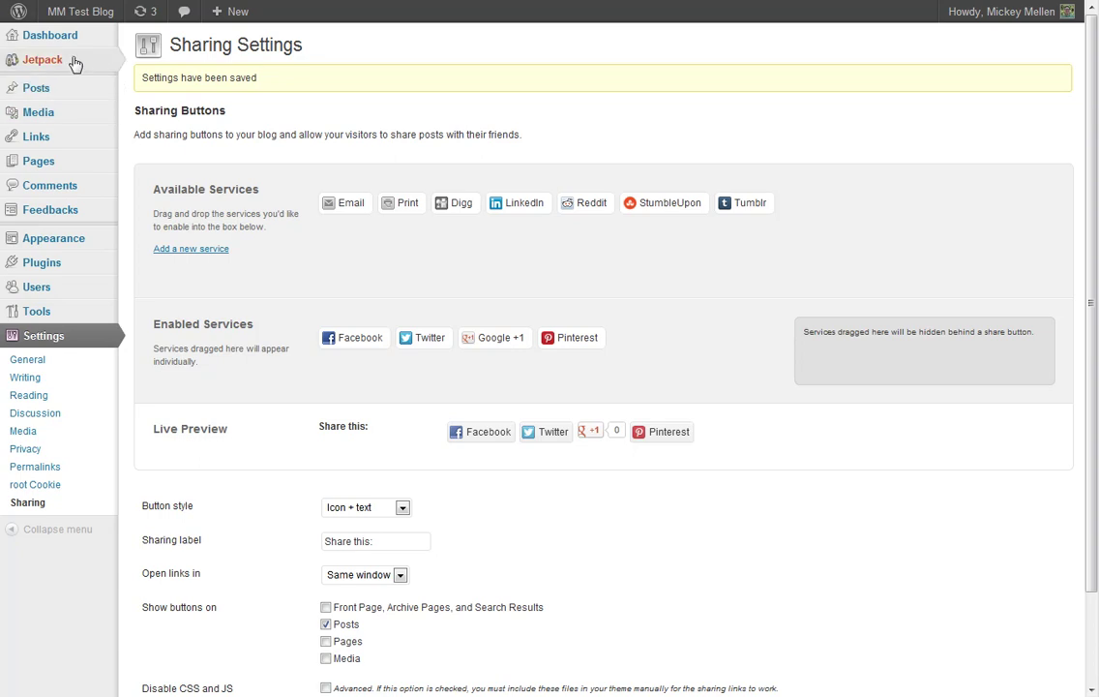
pyautogui.moveTo(74, 64)
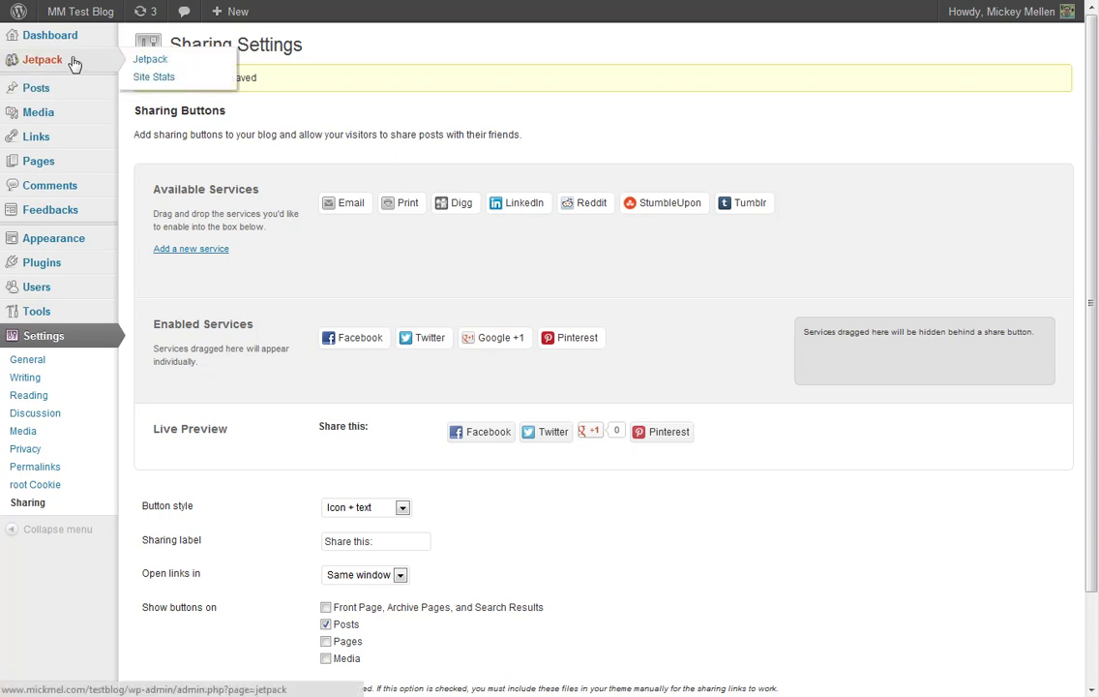
pyautogui.click(155, 61)
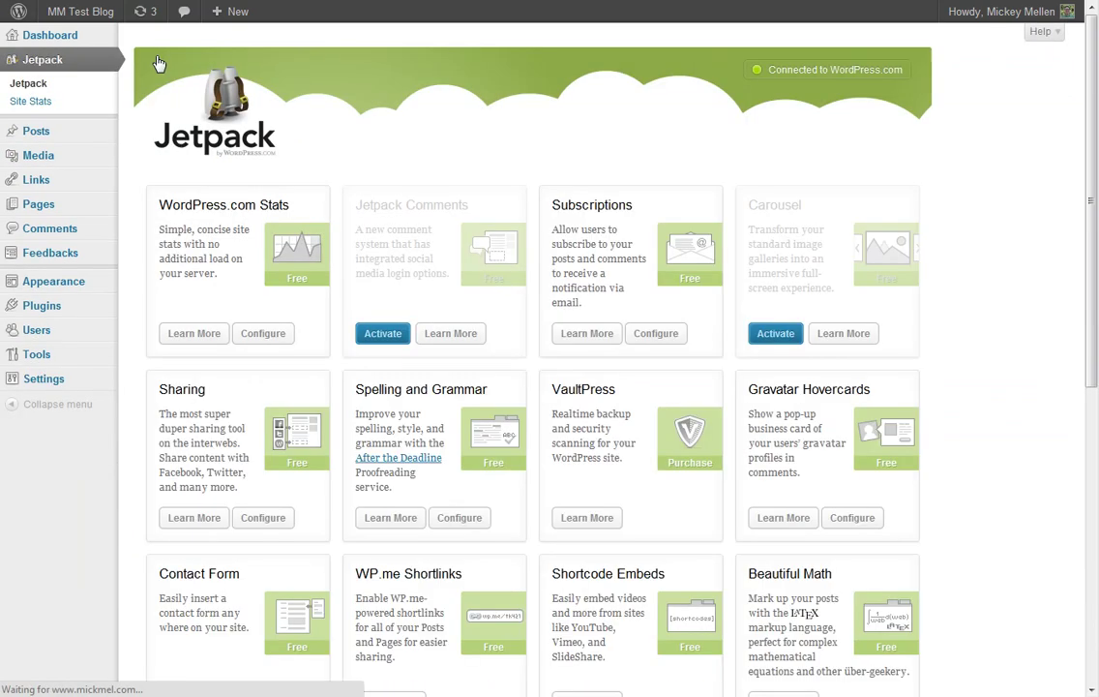
# - Look through the Jetpack module descriptions, then start a new page
pyautogui.scroll(-2, 358, 291)
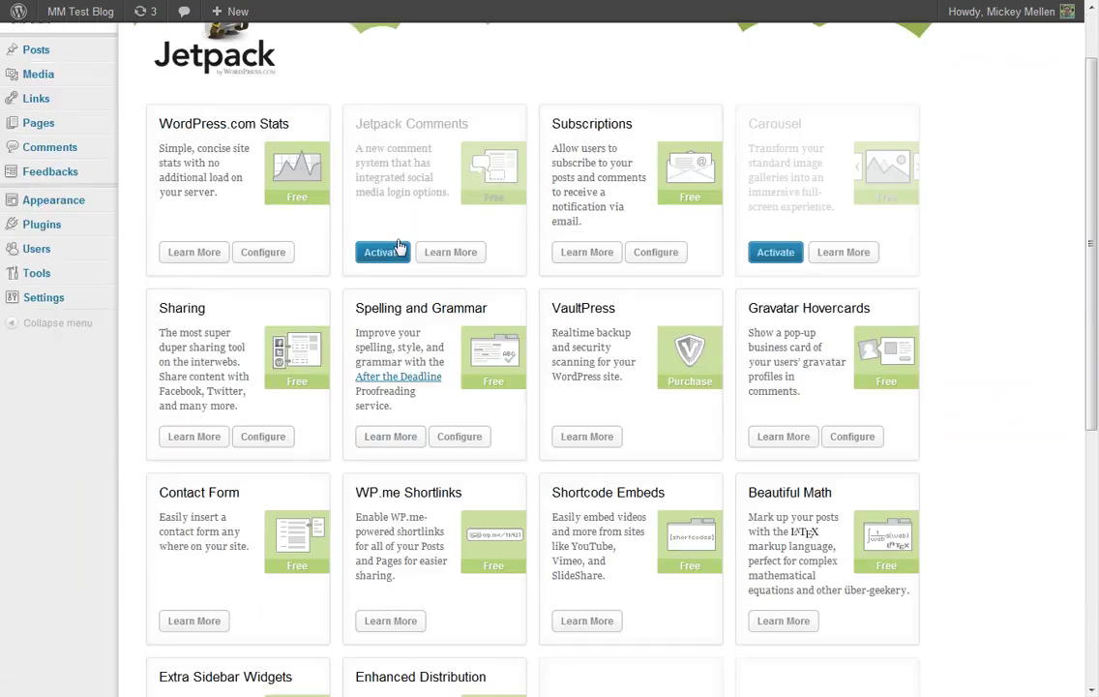
pyautogui.doubleClick(824, 362)
pyautogui.click(807, 347)
pyautogui.scroll(-2, 179, 471)
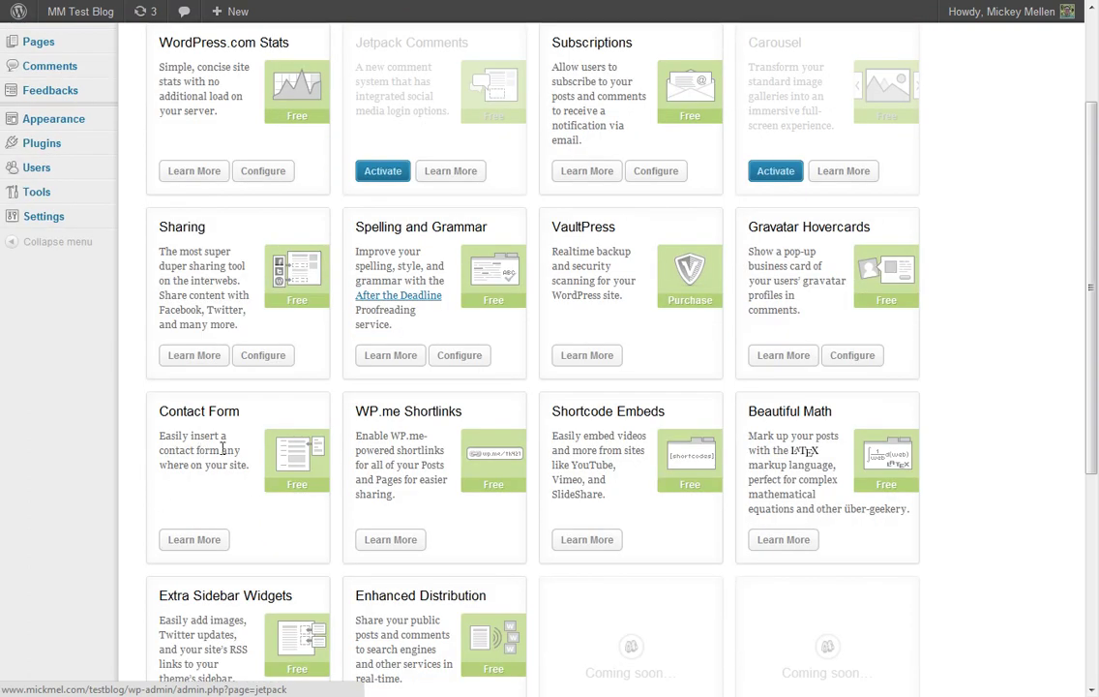
pyautogui.scroll(2, 159, 274)
pyautogui.click(55, 132)
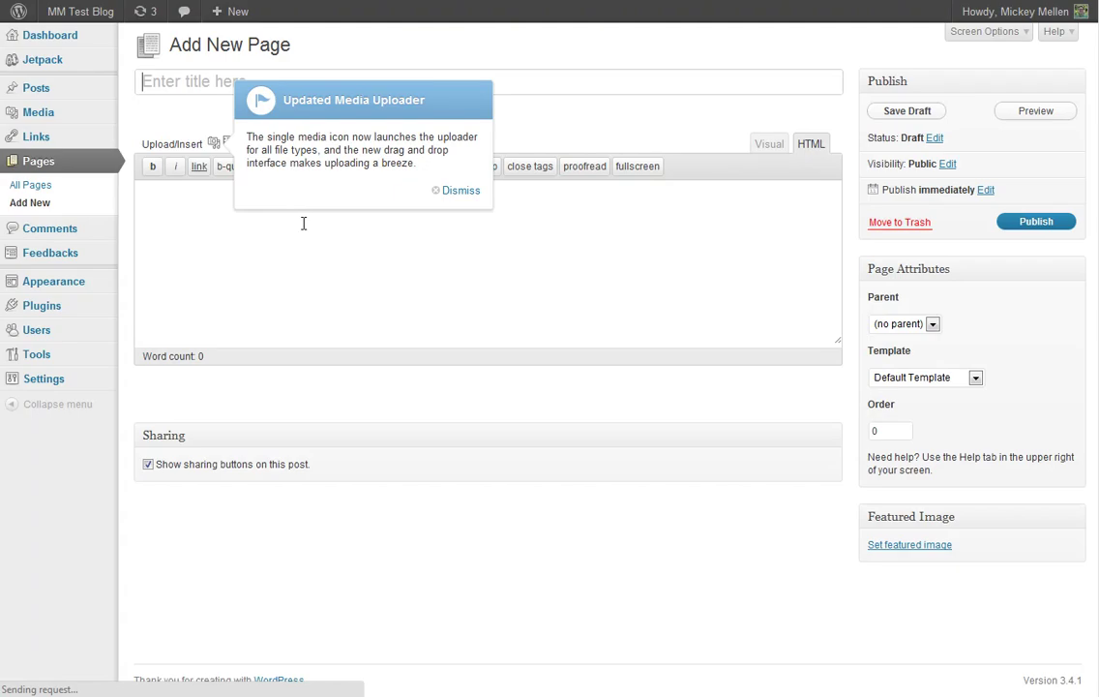
# - Insert a Name, Email, Website and Comment contact form after checking its email notification settings
pyautogui.click(447, 190)
pyautogui.click(229, 144)
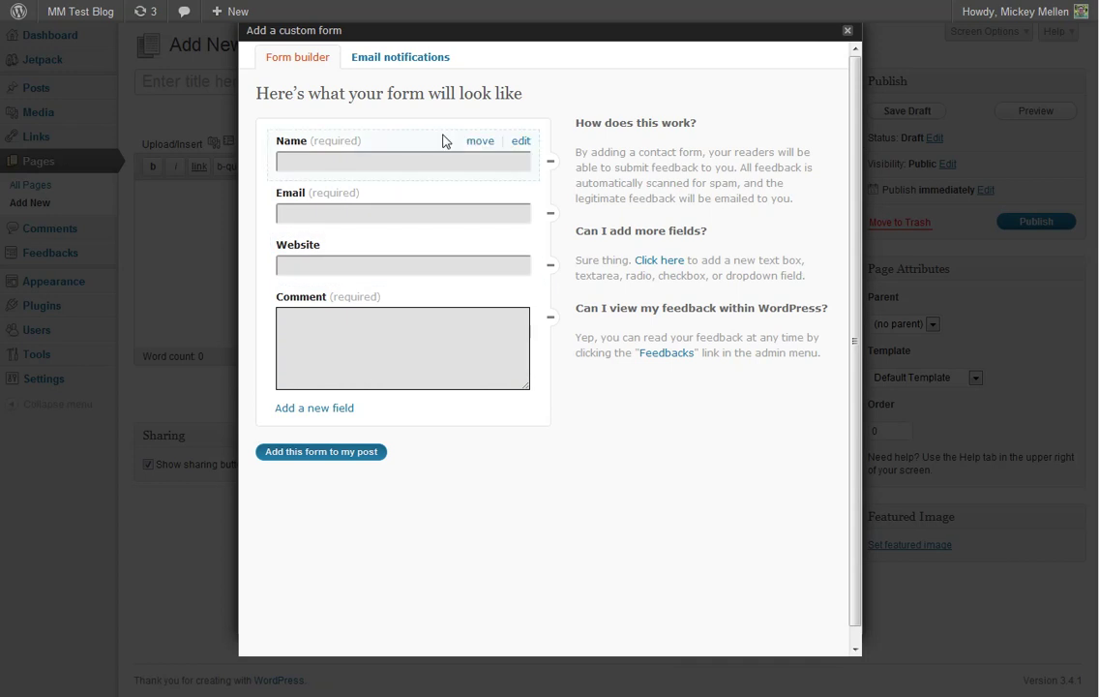
pyautogui.click(388, 64)
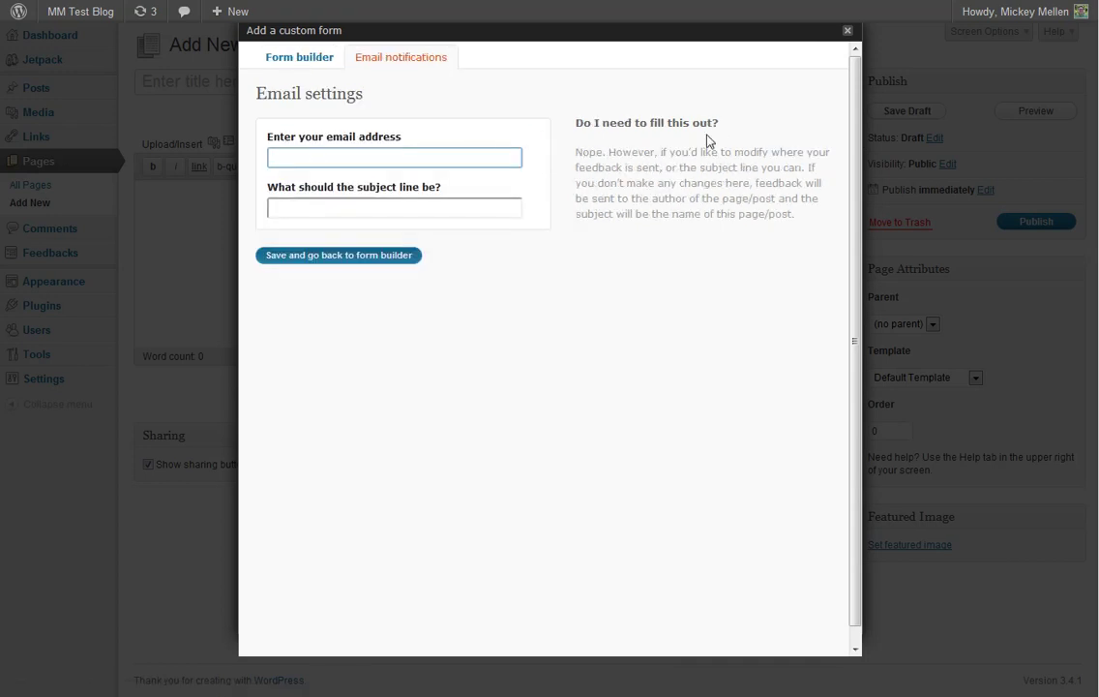
pyautogui.moveTo(583, 152); pyautogui.dragTo(777, 199)
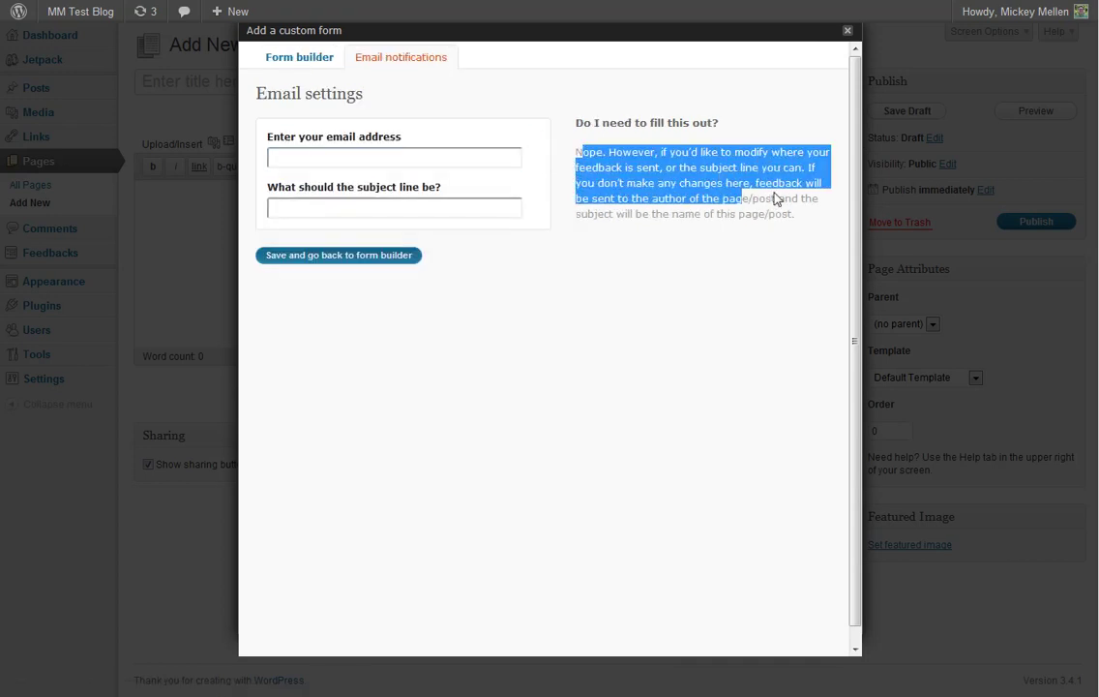
pyautogui.click(668, 199)
pyautogui.click(355, 259)
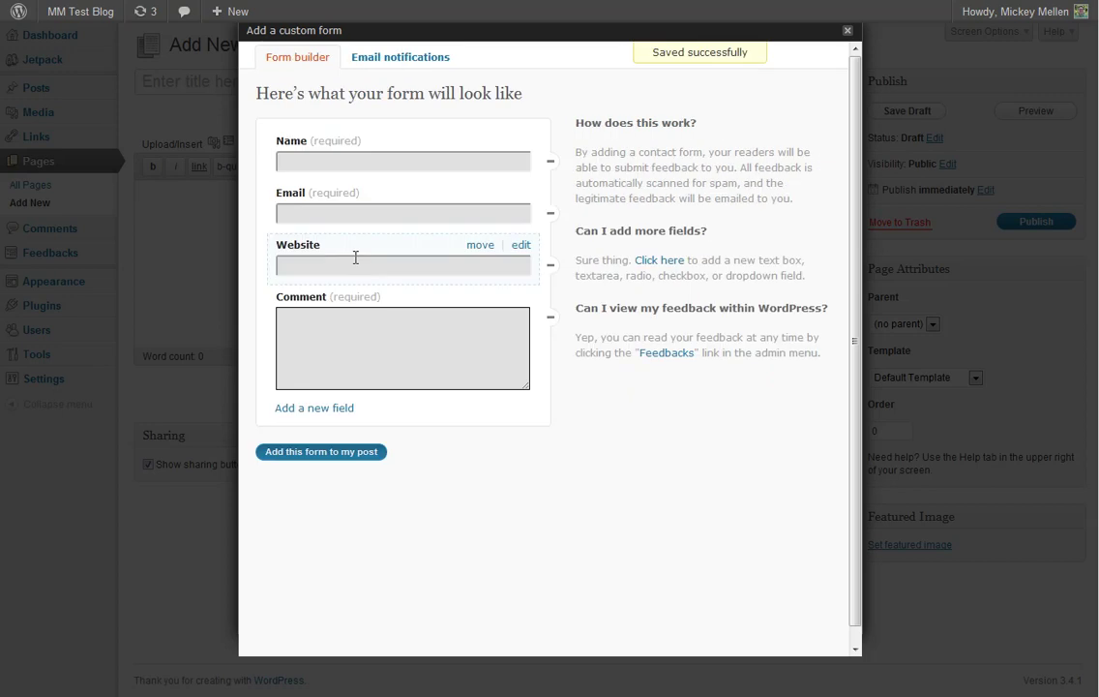
pyautogui.click(384, 454)
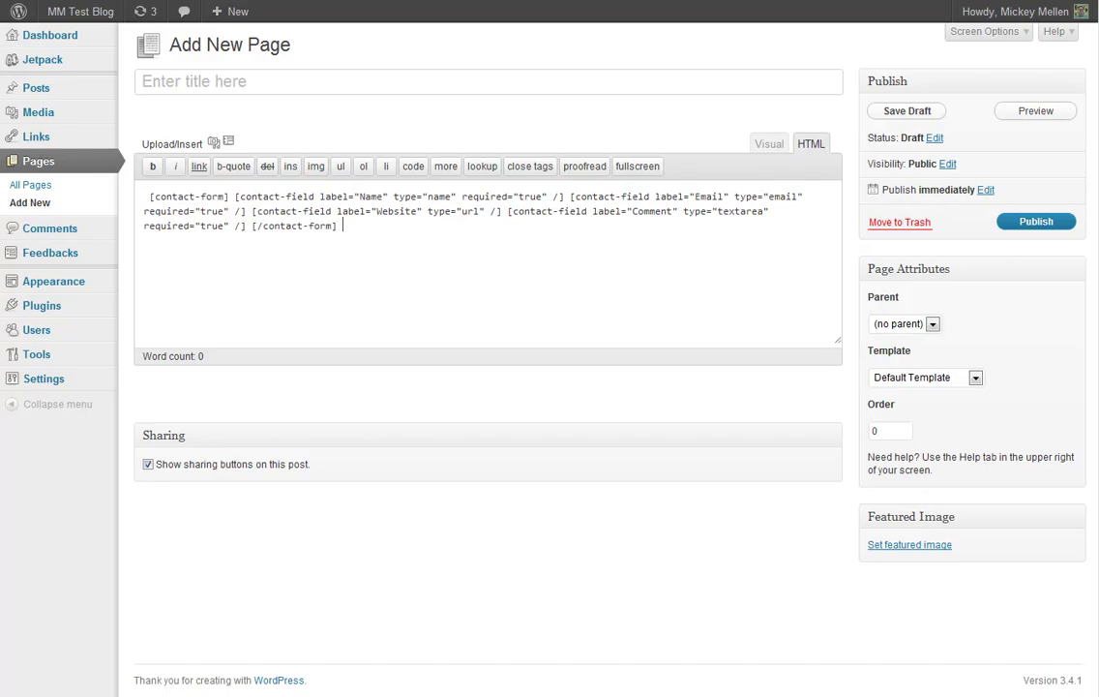
# - Go to the Jetpack modules page without saving the new page
pyautogui.moveTo(61, 64)
pyautogui.click(153, 58)
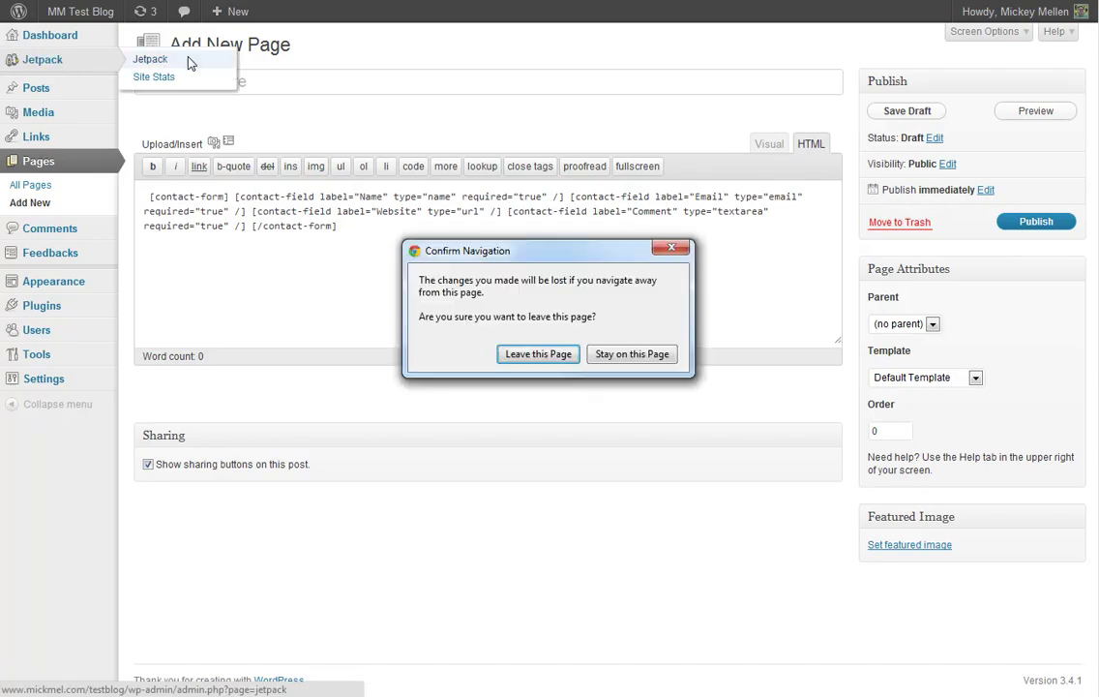
pyautogui.click(506, 358)
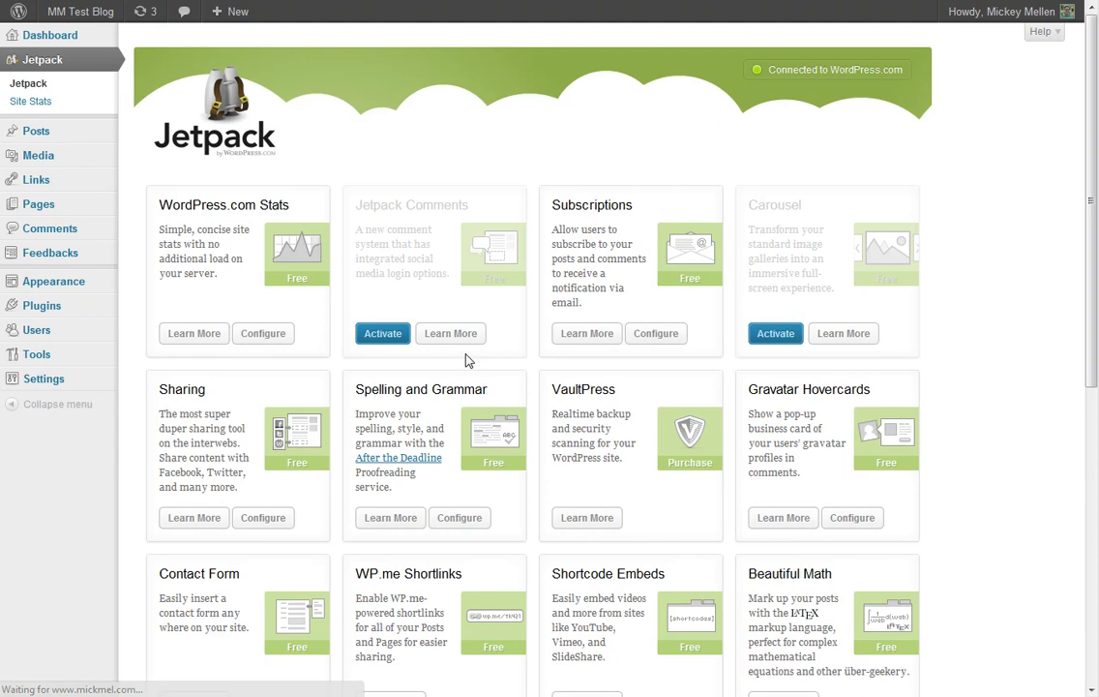
# - Scroll through the Jetpack modules, reviewing the WP.me Shortlinks and Beautiful Math cards
pyautogui.scroll(-5, 451, 373)
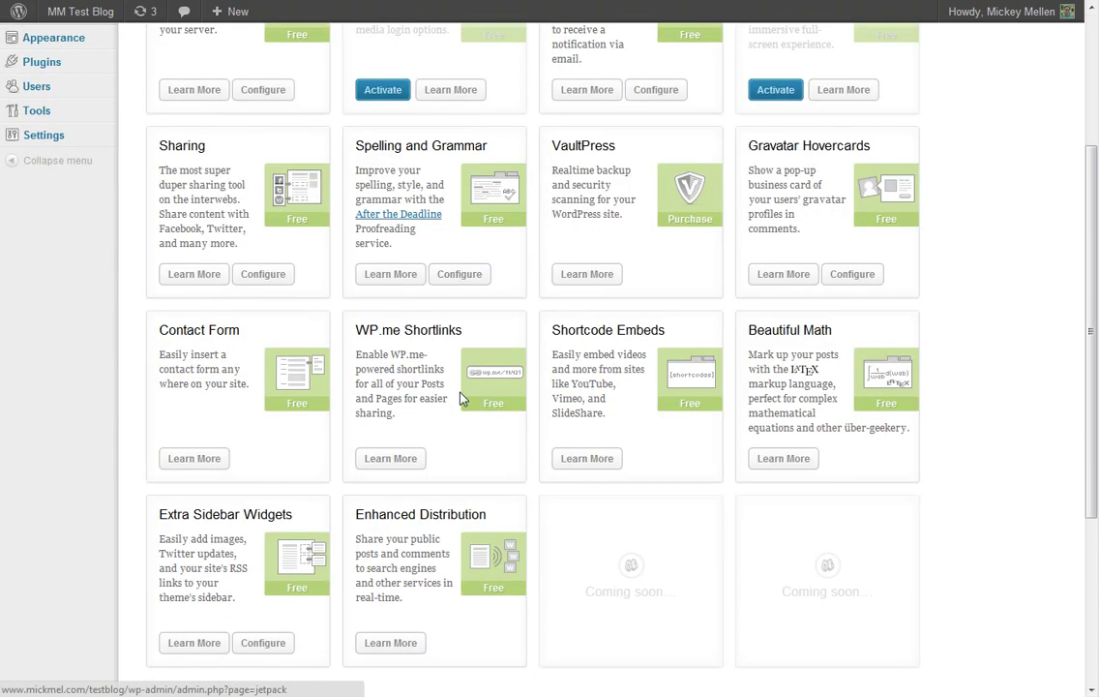
pyautogui.moveTo(391, 355); pyautogui.dragTo(420, 356)
pyautogui.click(409, 379)
pyautogui.moveTo(785, 370); pyautogui.dragTo(820, 370)
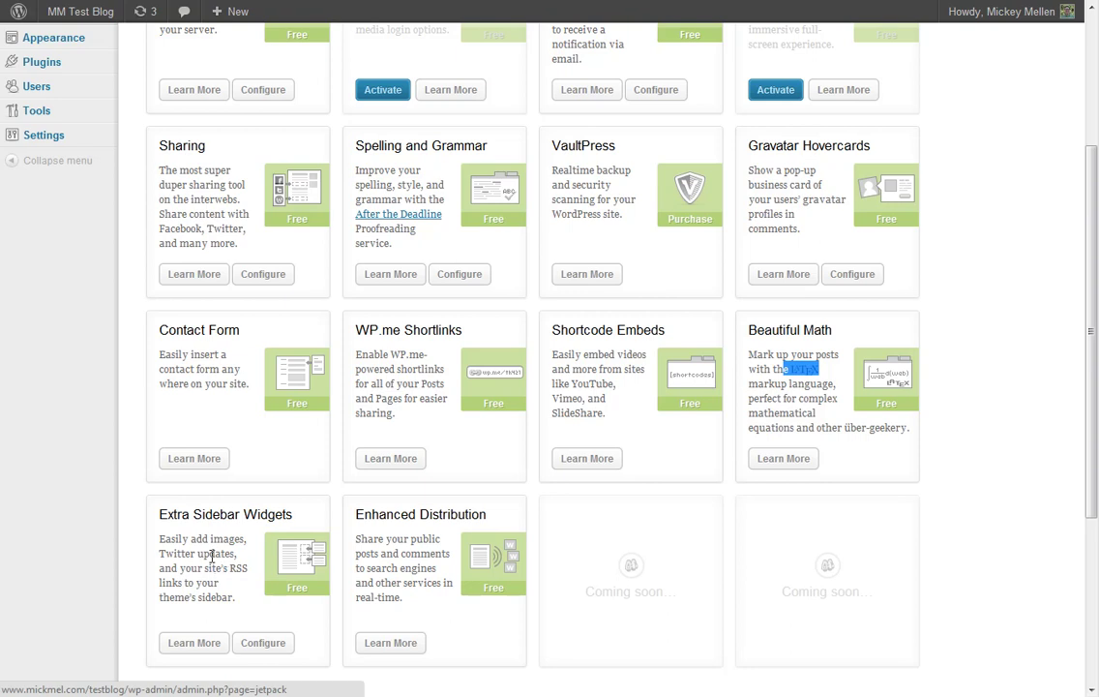
pyautogui.scroll(-2, 435, 457)
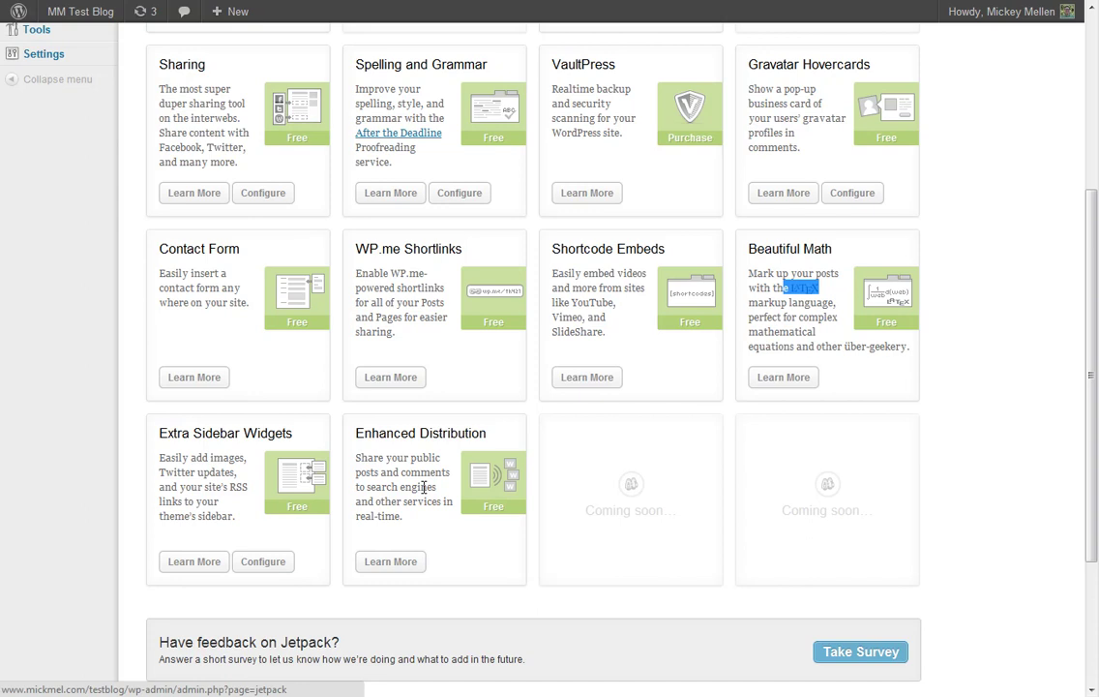
pyautogui.click(396, 479)
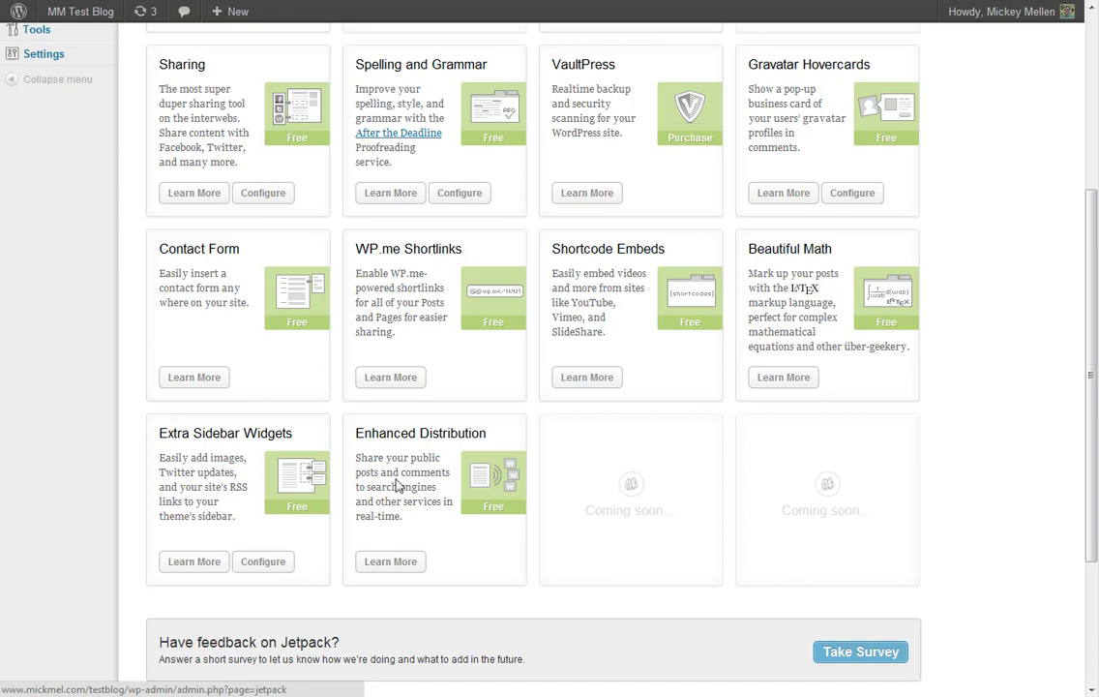
pyautogui.scroll(5, 396, 485)
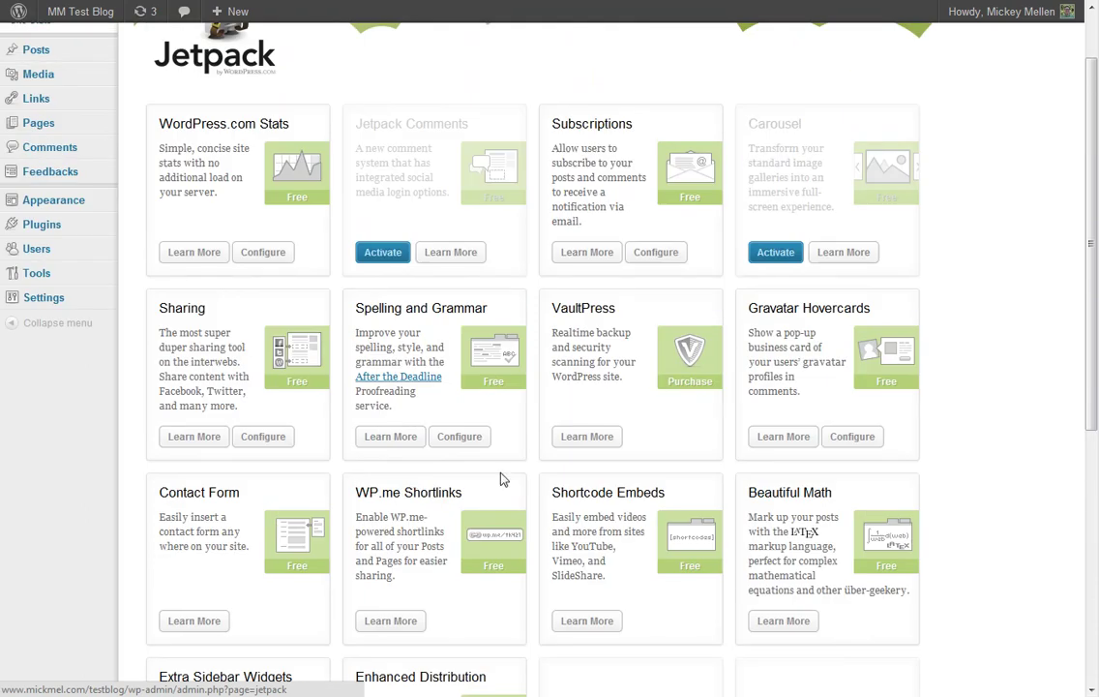
pyautogui.scroll(2, 664, 421)
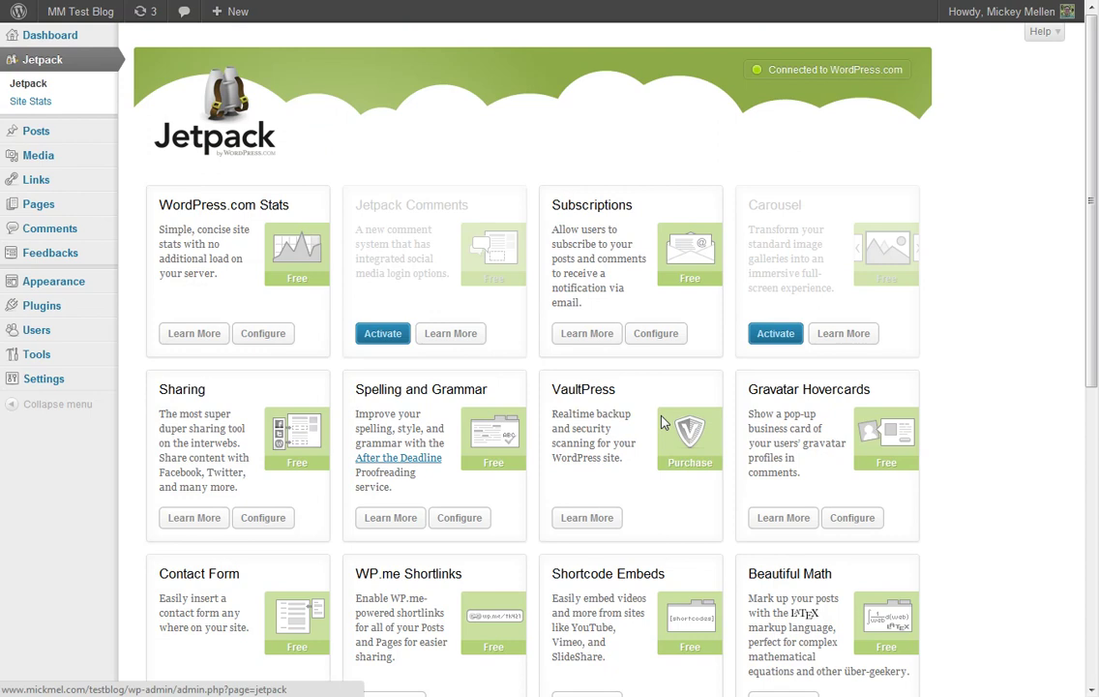